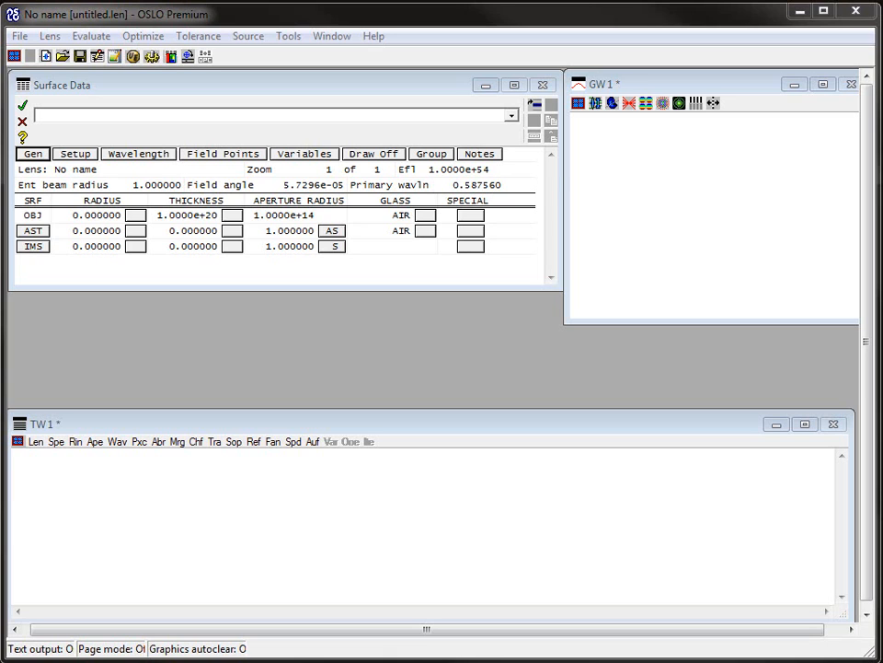
left_click(18, 37)
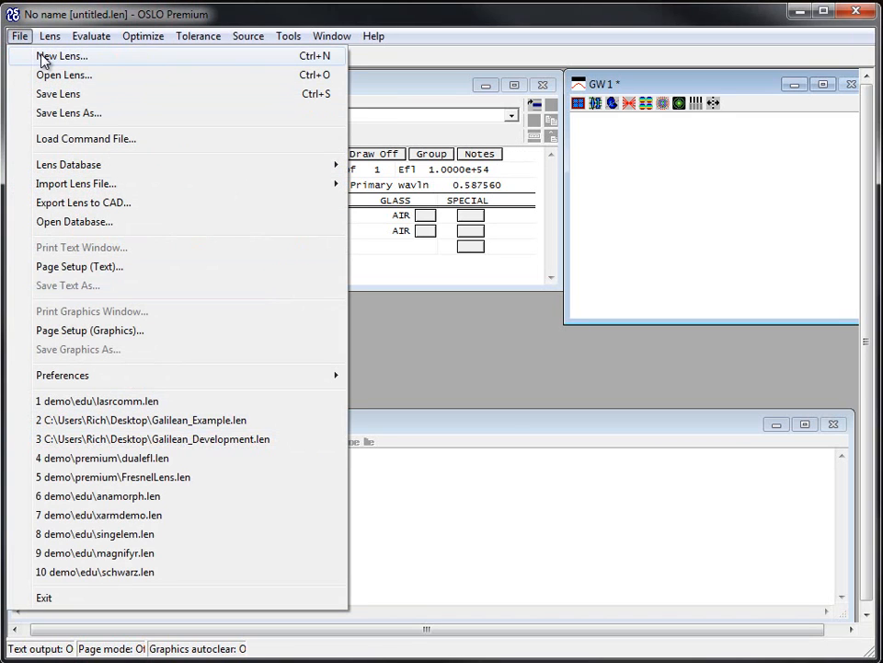
mouse_move(79, 33)
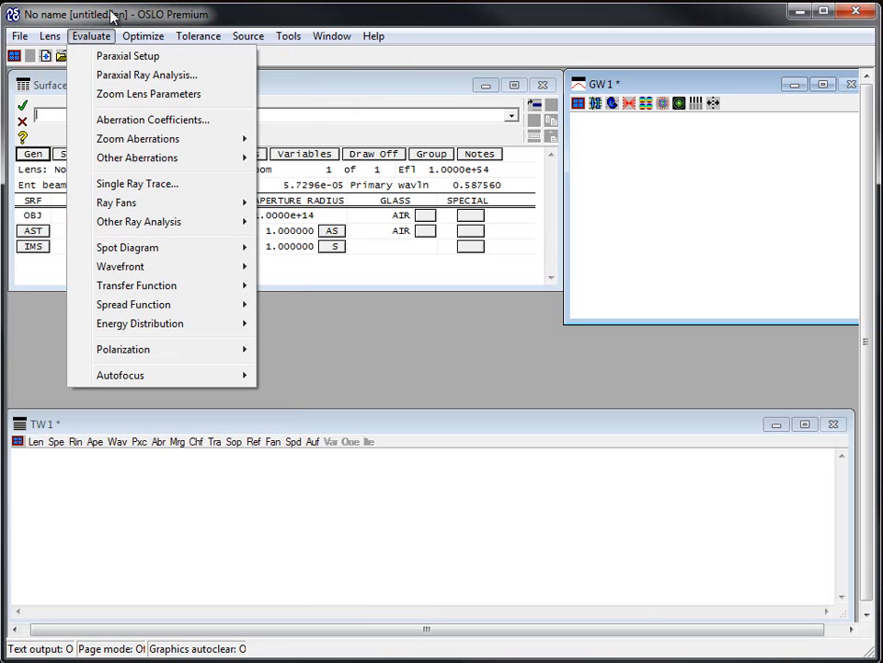
left_click(112, 15)
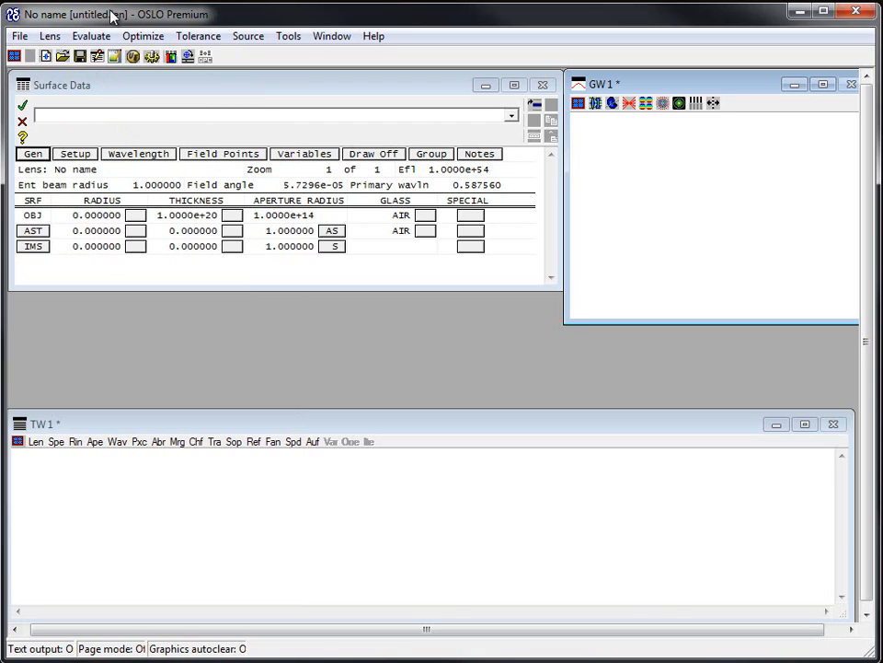
left_click(19, 36)
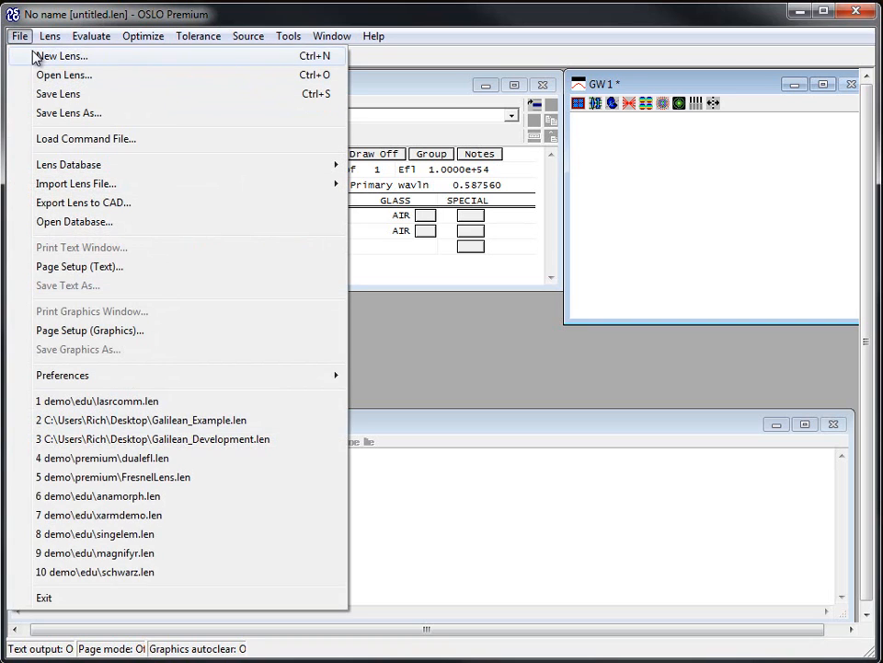
left_click(18, 37)
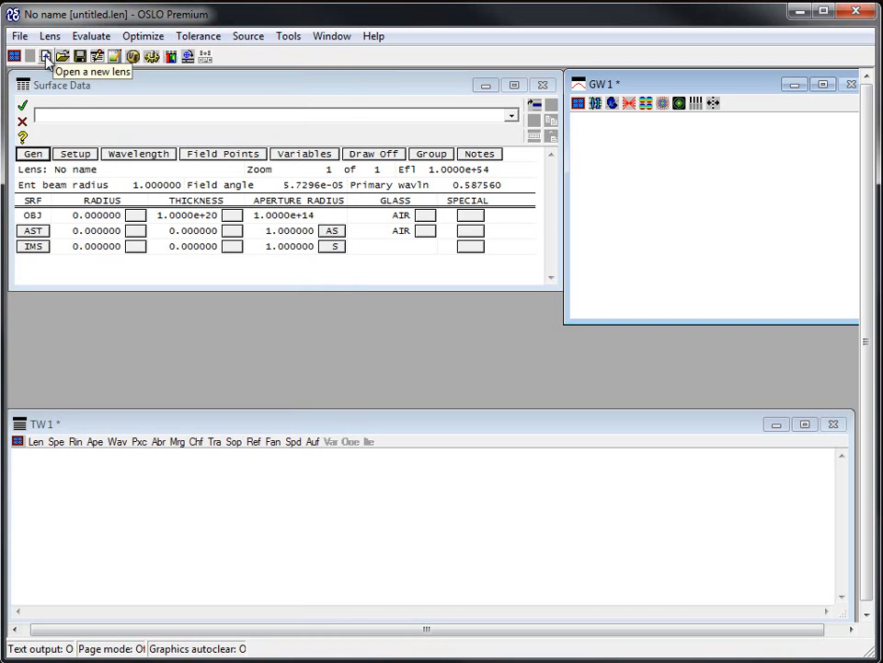
Step: Start a new catalog-lens file without saving the current lens
left_click(45, 57)
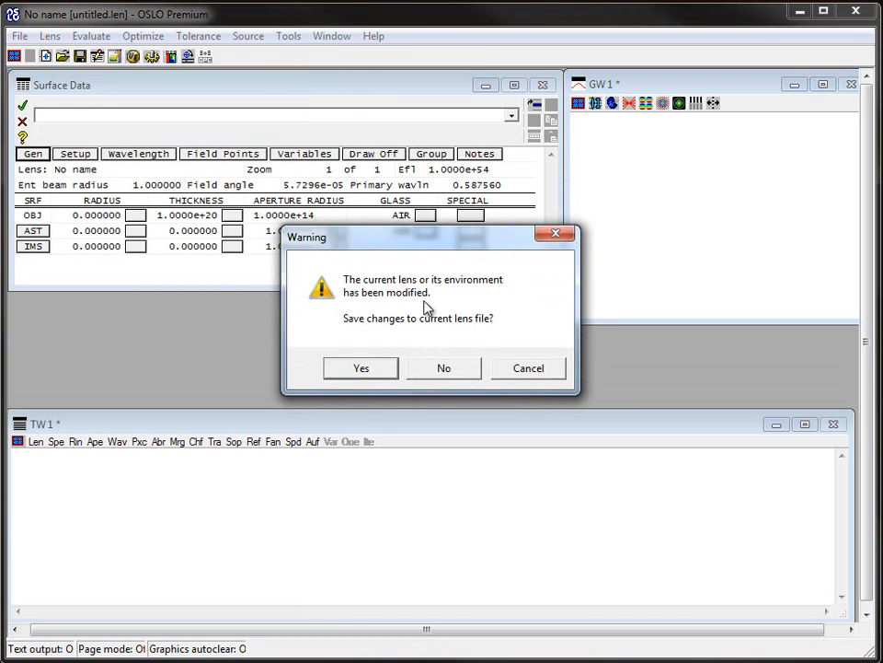
left_click(442, 368)
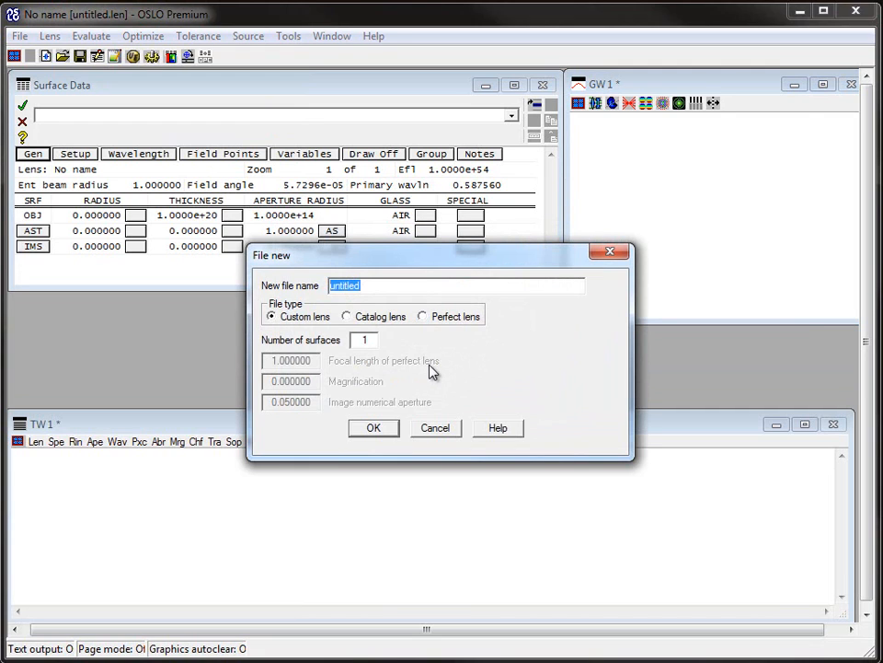
left_click(347, 316)
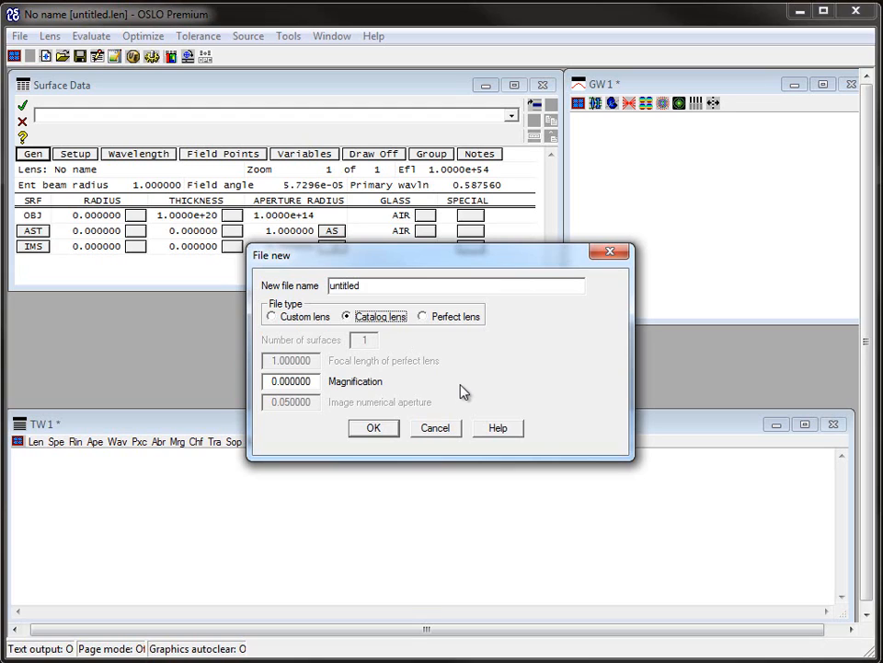
left_click(375, 428)
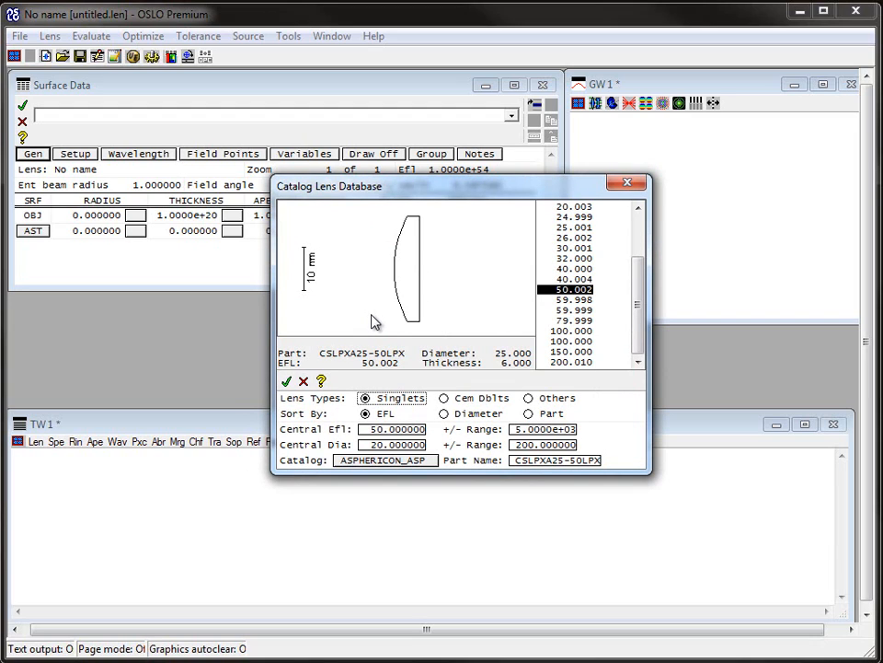
Step: Switch the catalog lens database to melles_sph
left_click(364, 458)
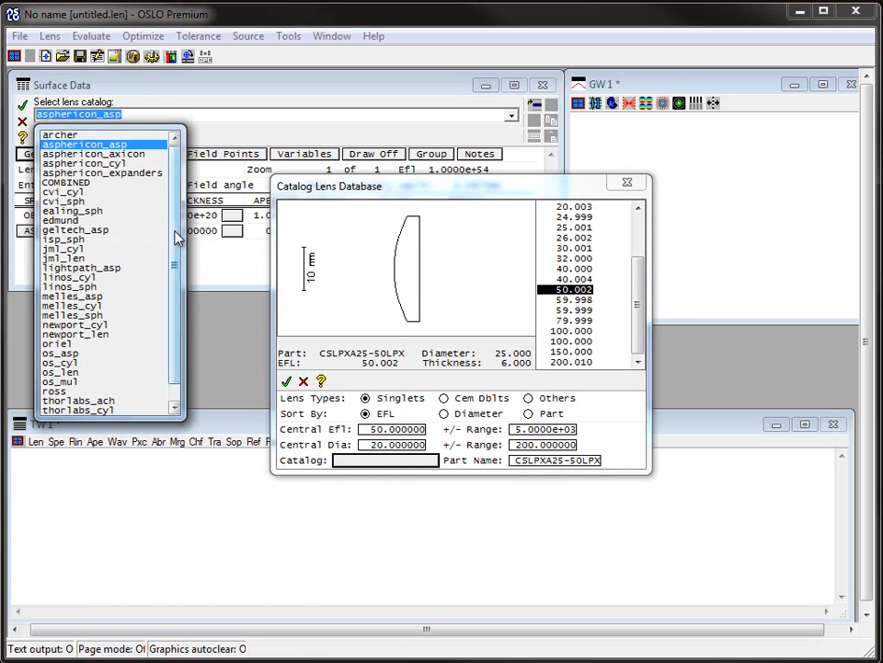
scroll(177, 236, "down", 1)
scroll(181, 230, "up", 1)
left_click(74, 314)
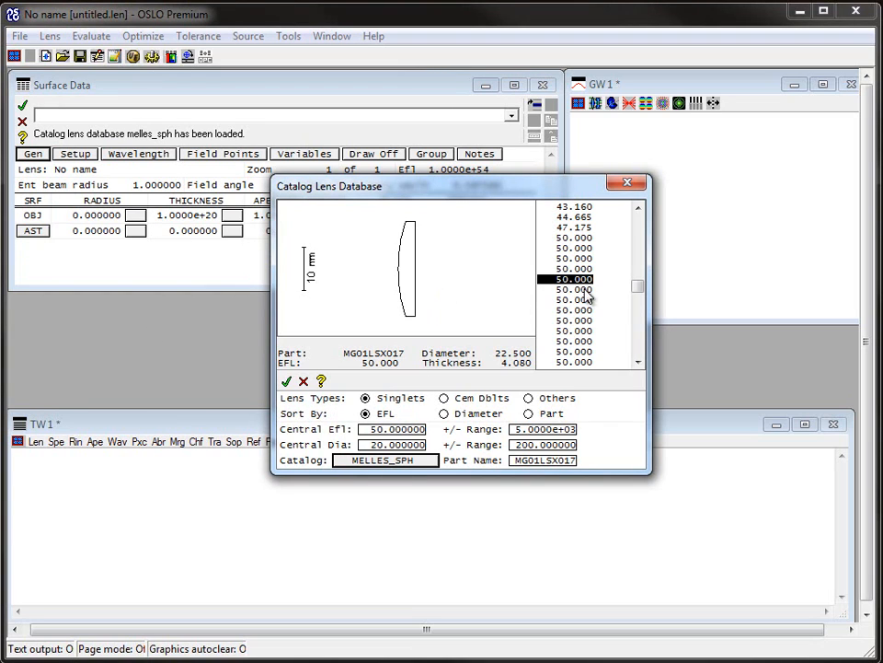
Step: Browse the 50 mm EFL singlets and accept catalog part MG01LDX315 as the lens
key("Down")
key("Down")
key("Down")
key("Down")
key("Down")
key("Down")
key("Down")
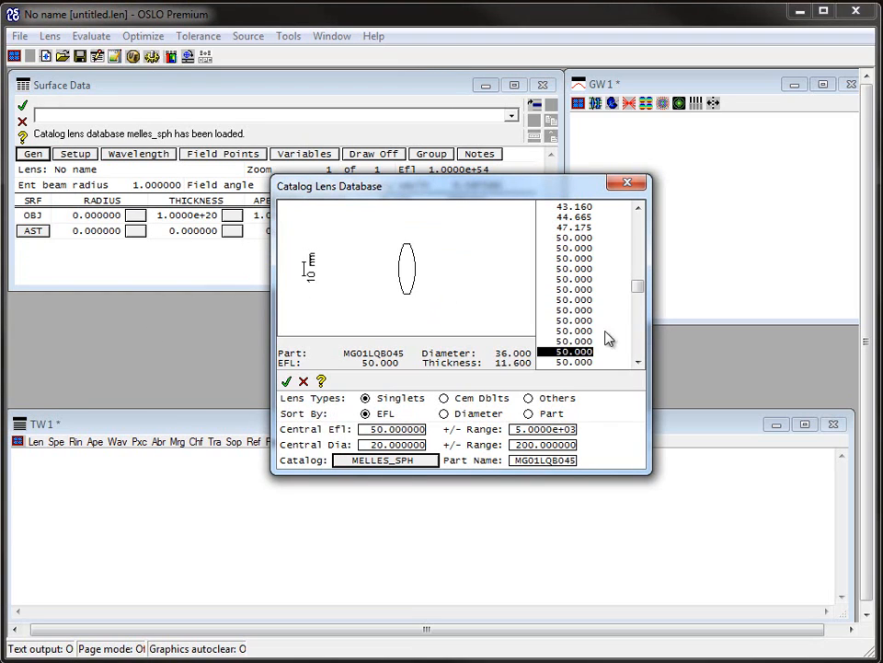
left_click_drag(636, 285, 638, 290)
left_click(586, 301)
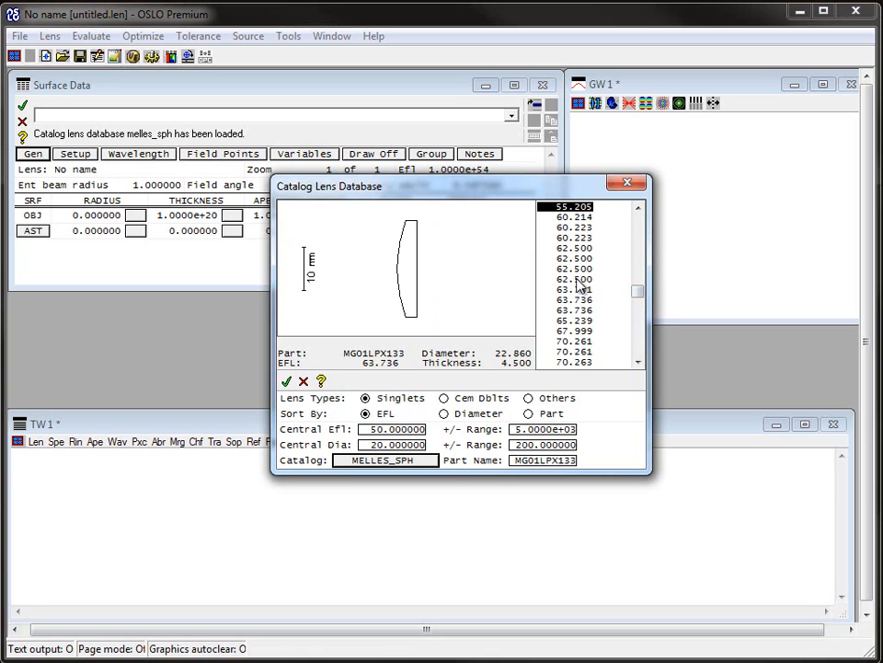
scroll(580, 286, "up", 10)
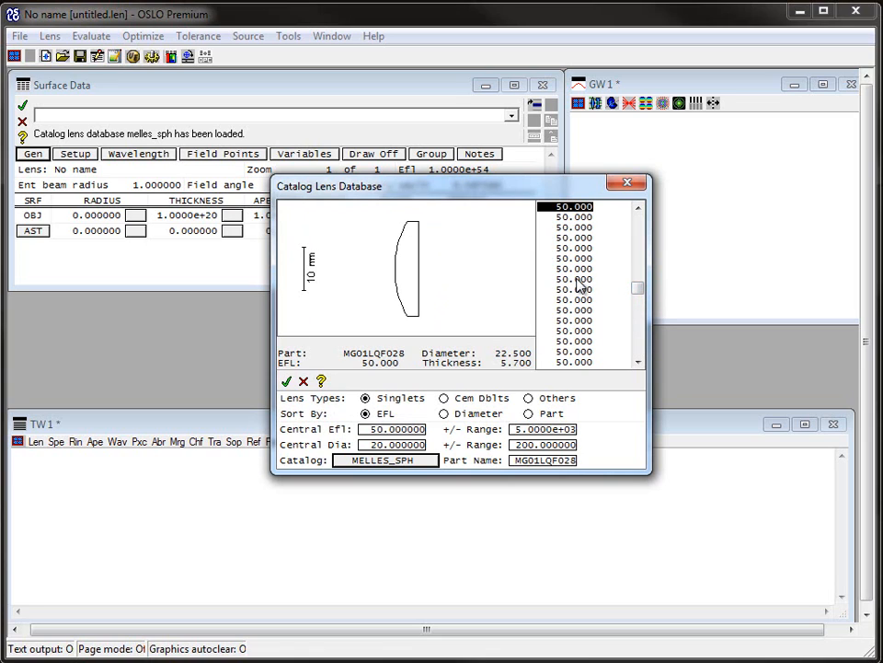
scroll(581, 286, "up", 10)
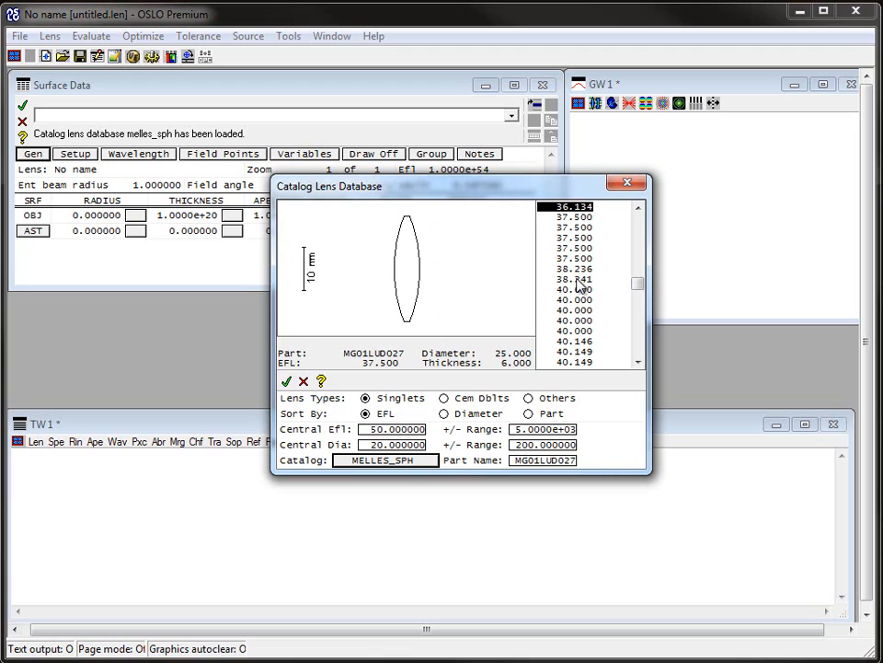
scroll(580, 286, "down", 10)
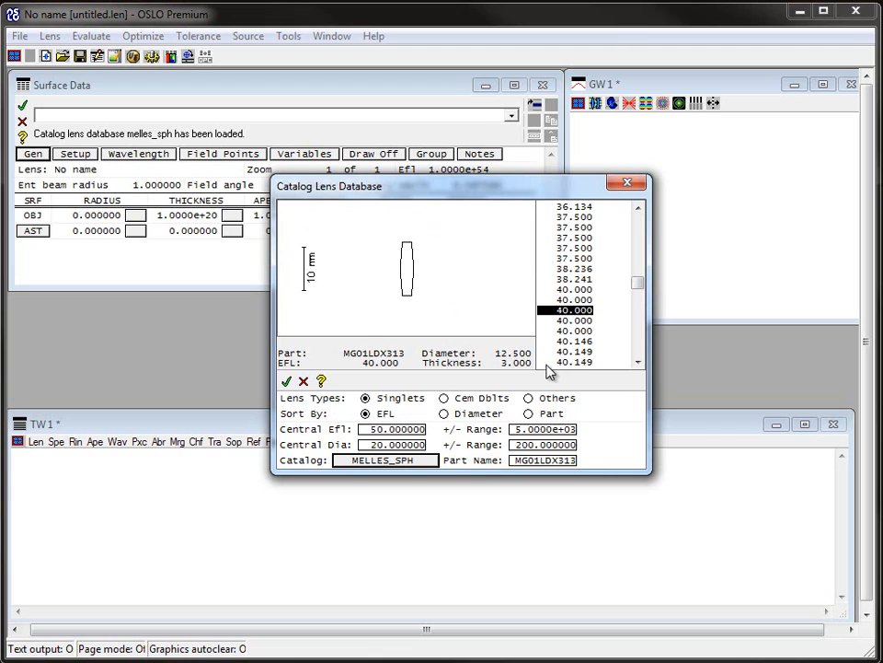
scroll(543, 358, "down", 9)
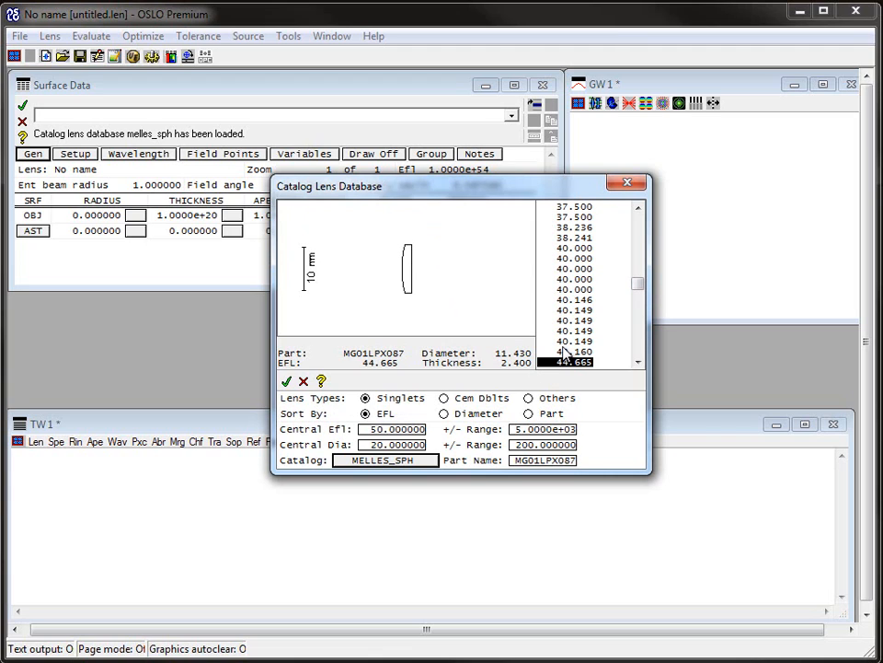
scroll(568, 350, "down", 4)
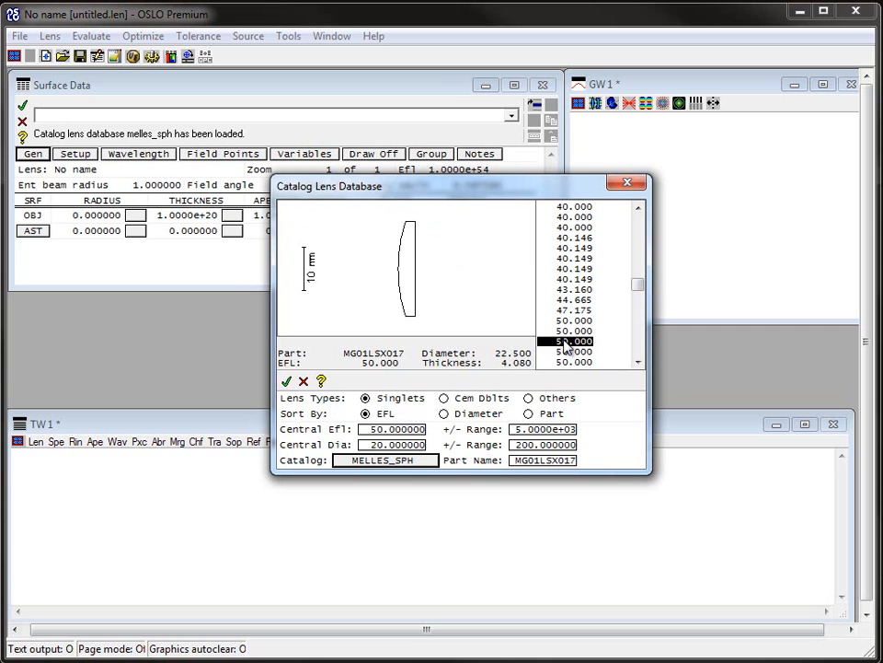
scroll(566, 345, "down", 1)
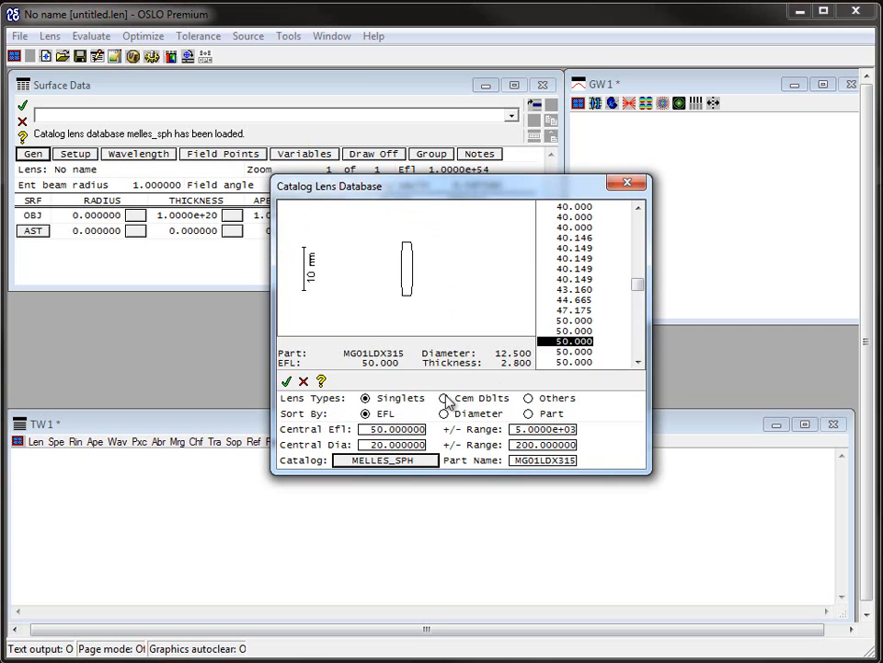
left_click(286, 383)
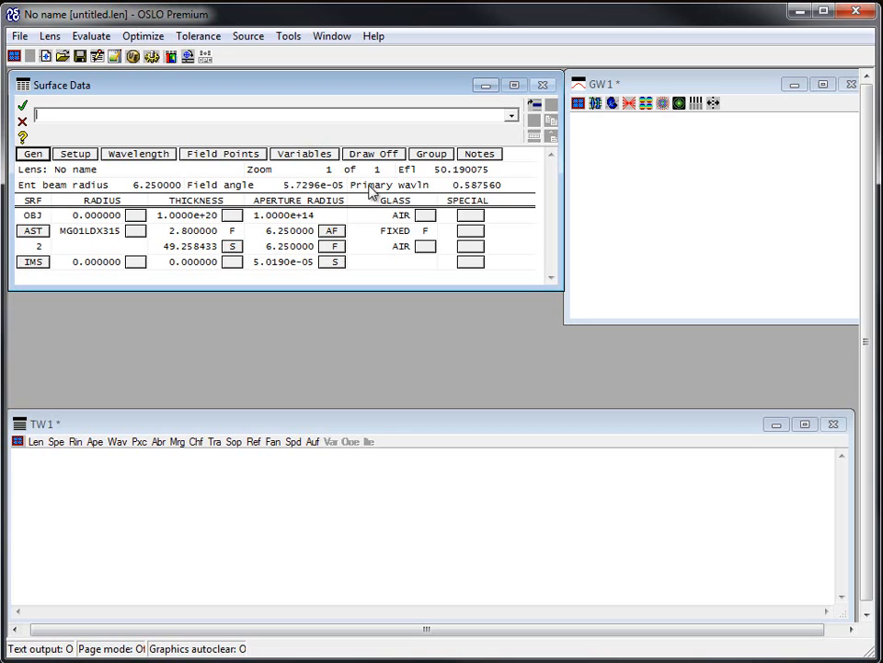
Step: Draw the lens layout in the graphics window
left_click(596, 104)
left_click(625, 124)
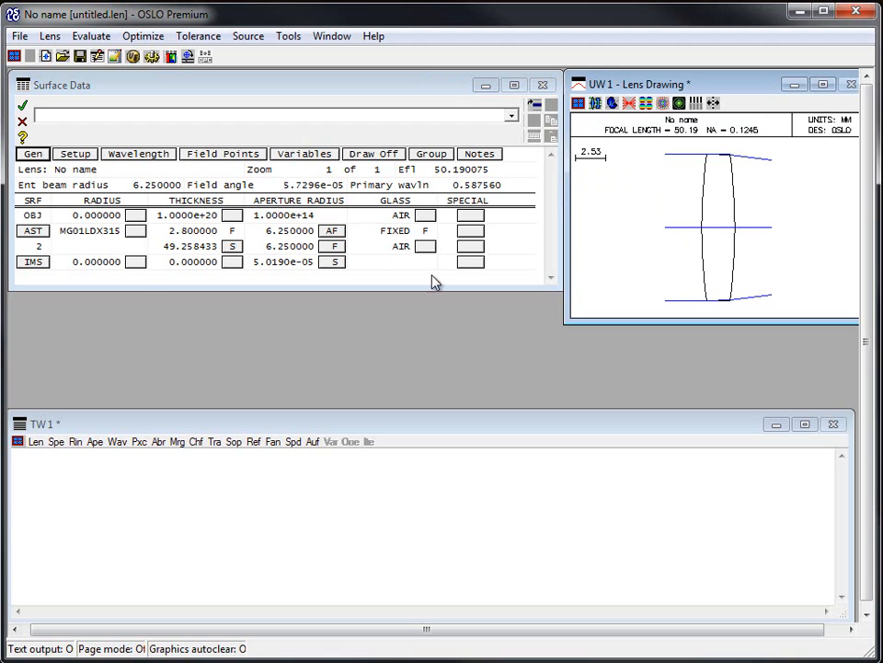
Step: Start a new custom lens with one surface without saving the current lens
left_click(19, 36)
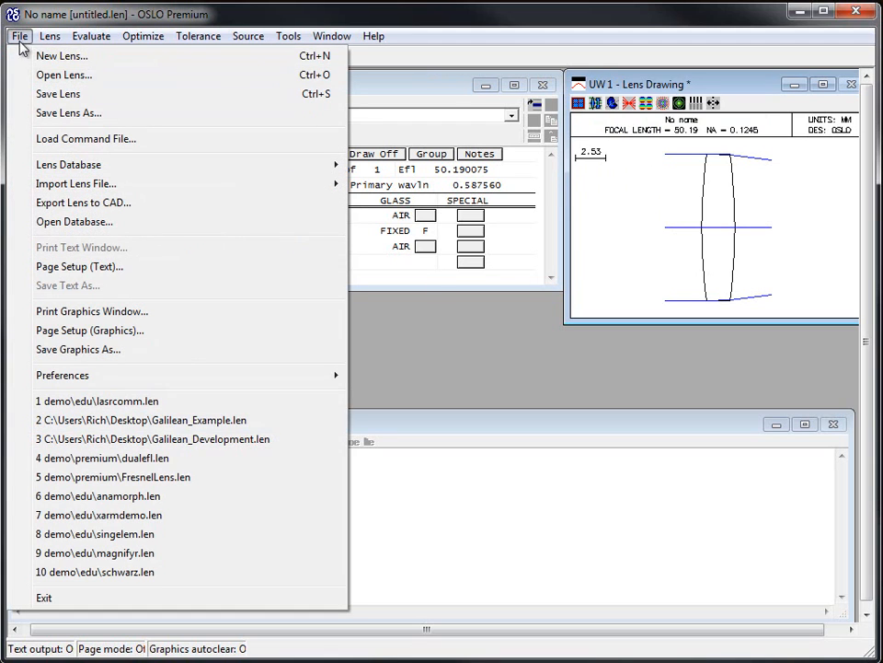
left_click(32, 57)
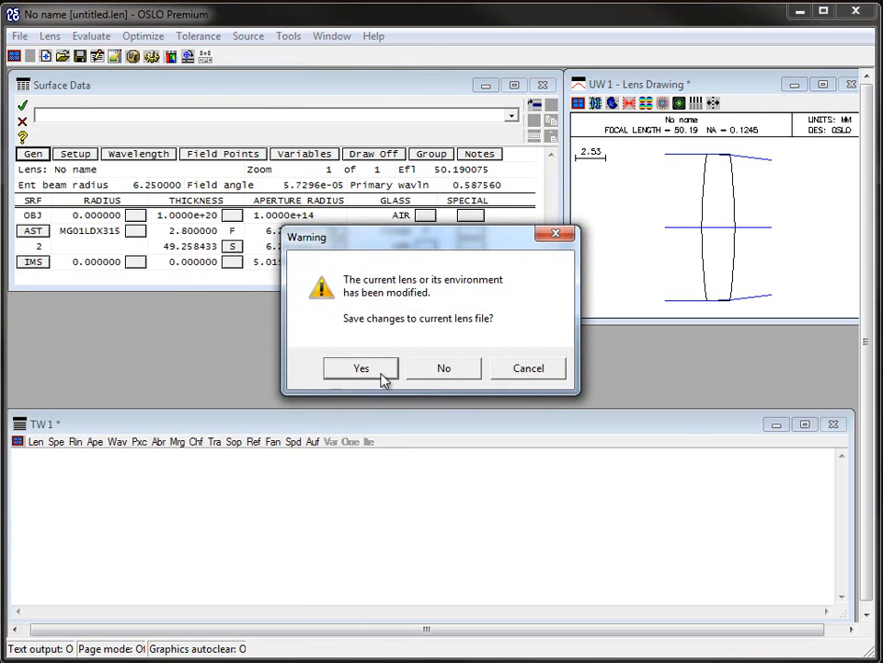
left_click(442, 369)
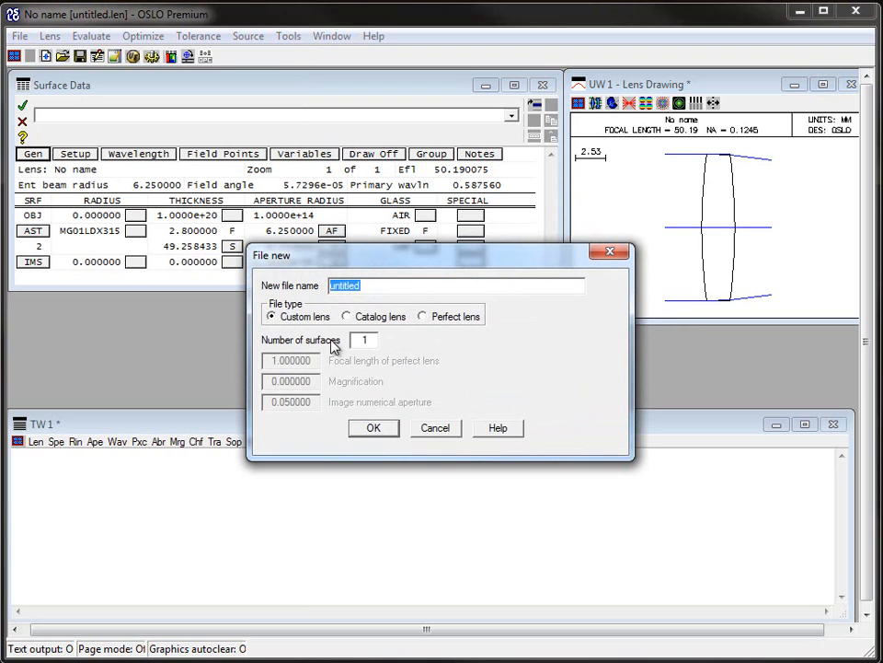
left_click(372, 428)
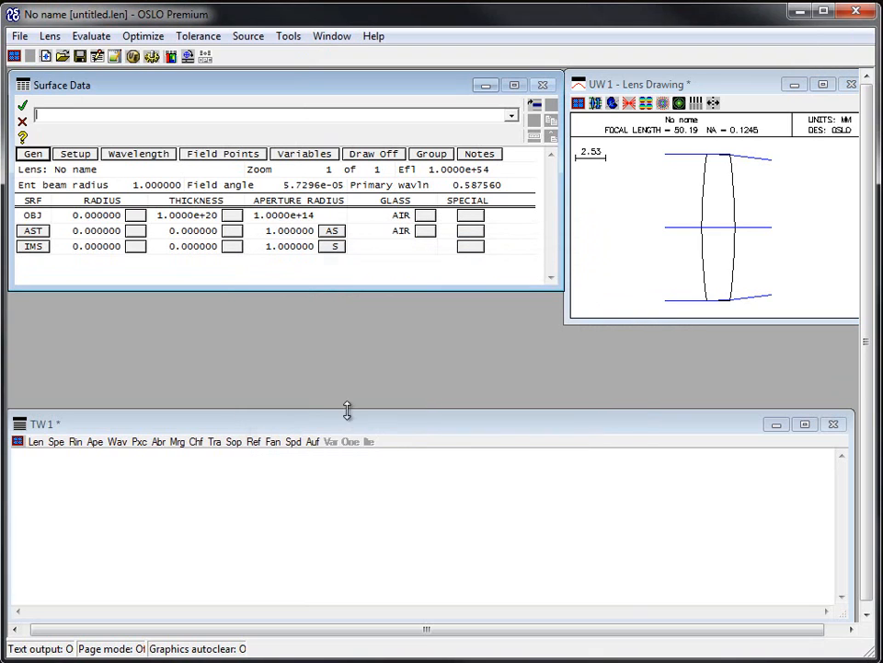
Step: Insert catalog lens MG01LQP001 from melles_sph before the image surface
left_click(34, 246)
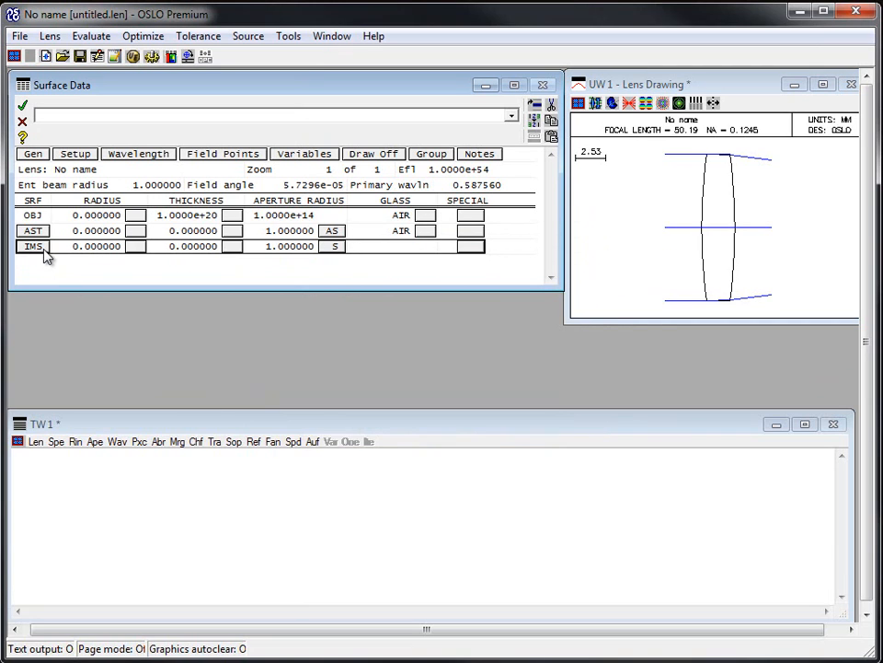
right_click(46, 256)
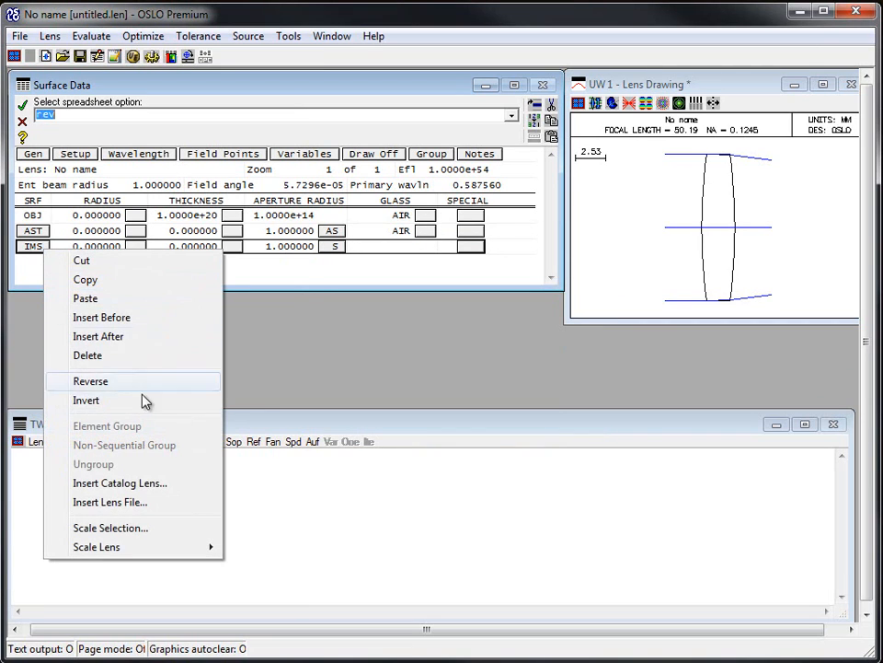
left_click(186, 489)
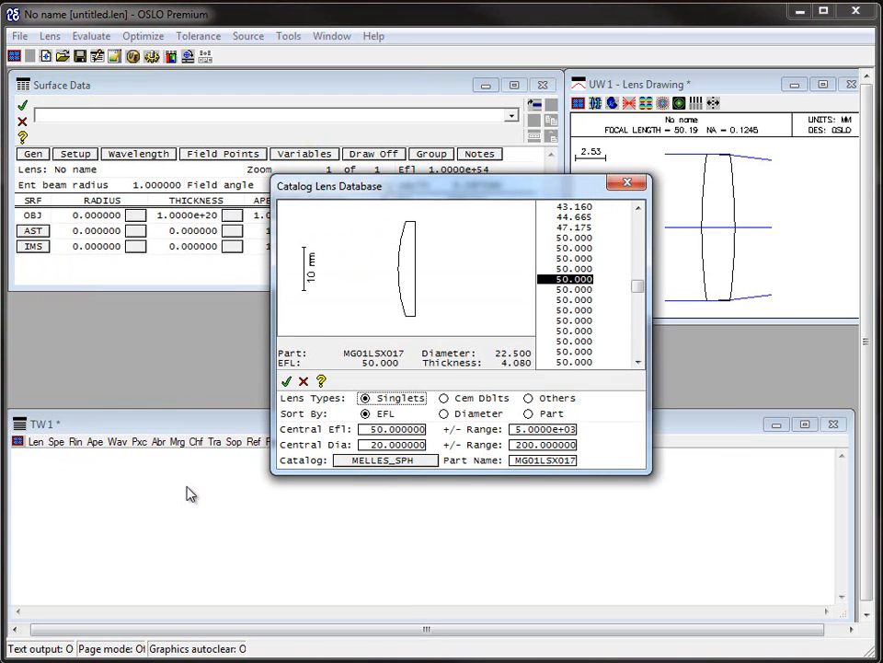
left_click_drag(395, 193, 349, 250)
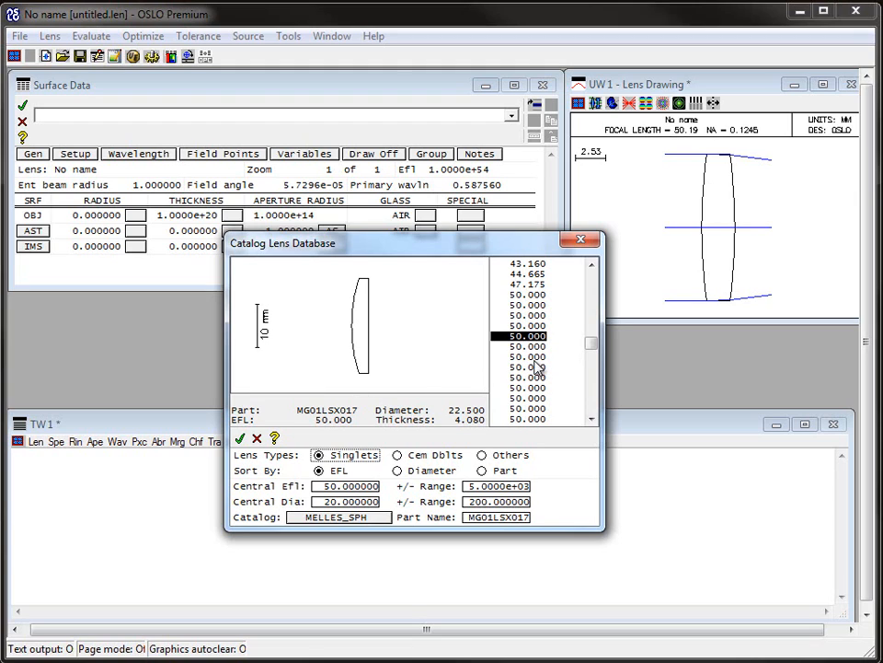
key("Down")
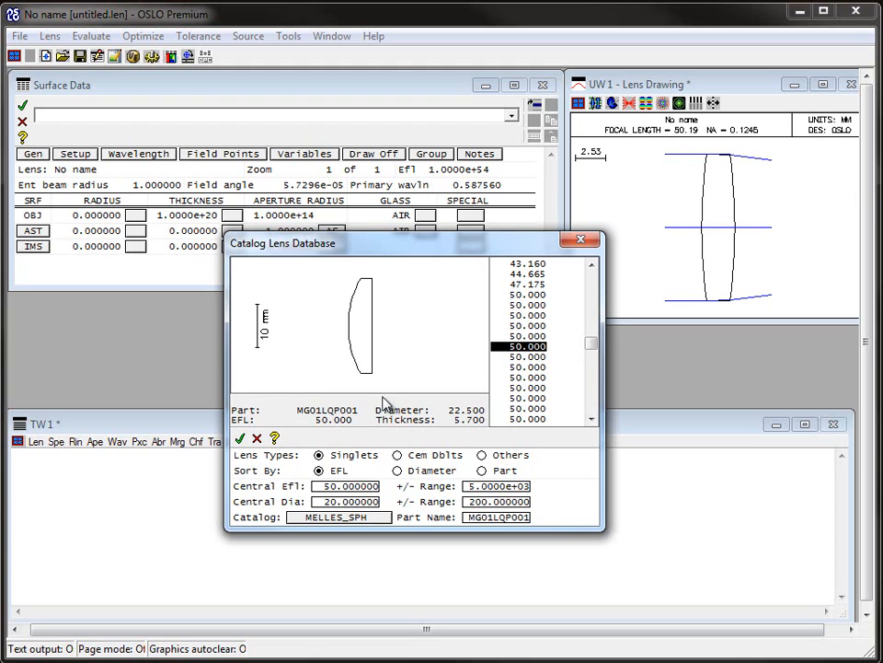
left_click(241, 441)
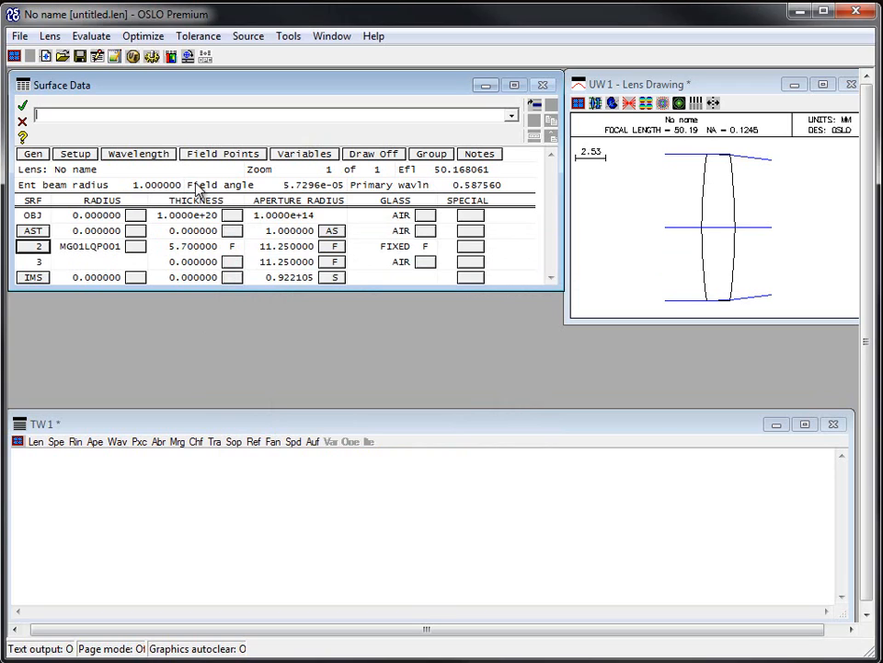
Step: Redraw the lens layout in the graphics window
scroll(195, 183, "up", 1)
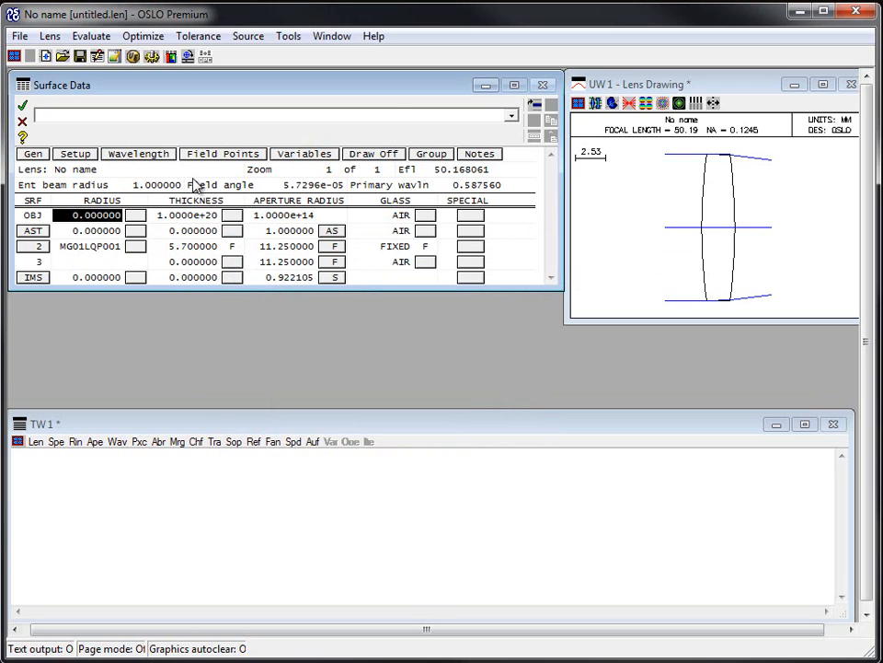
scroll(490, 240, "down", 2)
double_click(658, 217)
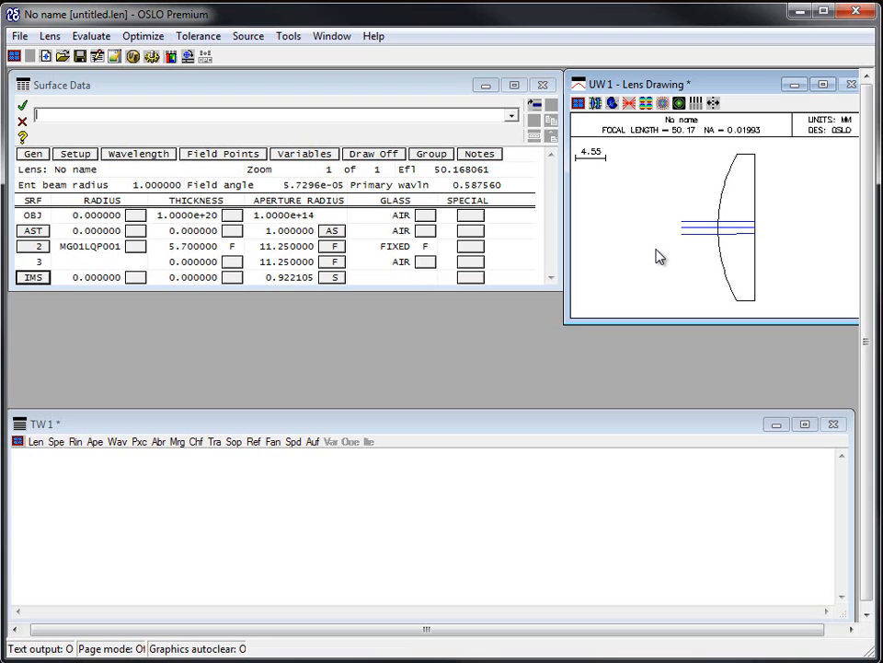
Step: Insert catalog lens MG01LSX017 from melles_sph before the image surface
left_click(37, 248)
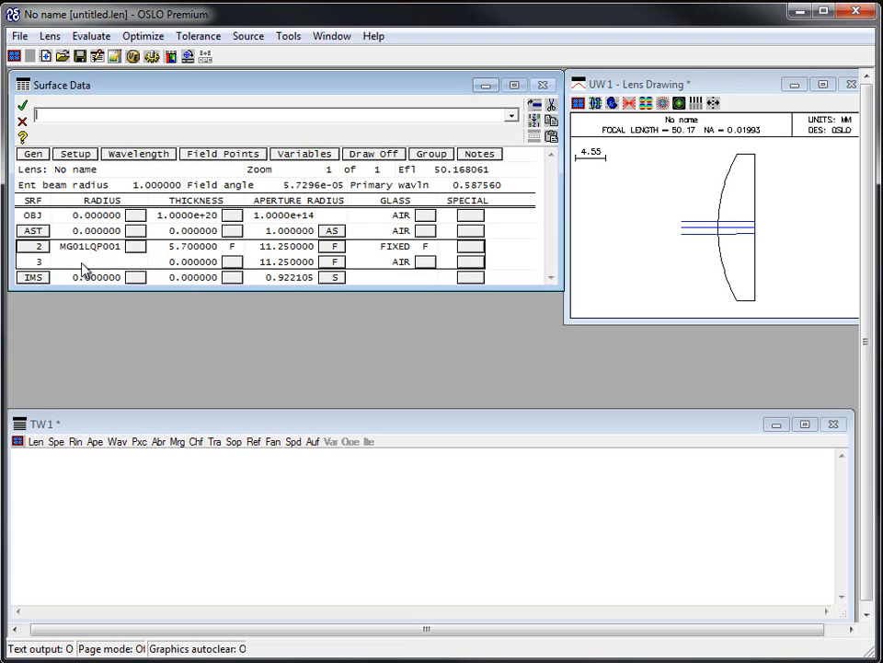
right_click(37, 280)
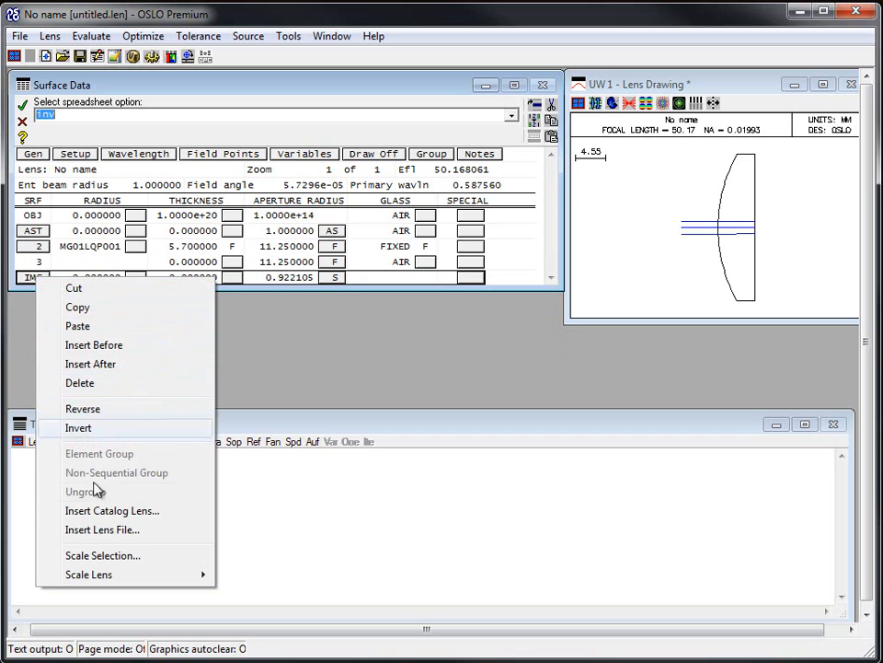
left_click(92, 511)
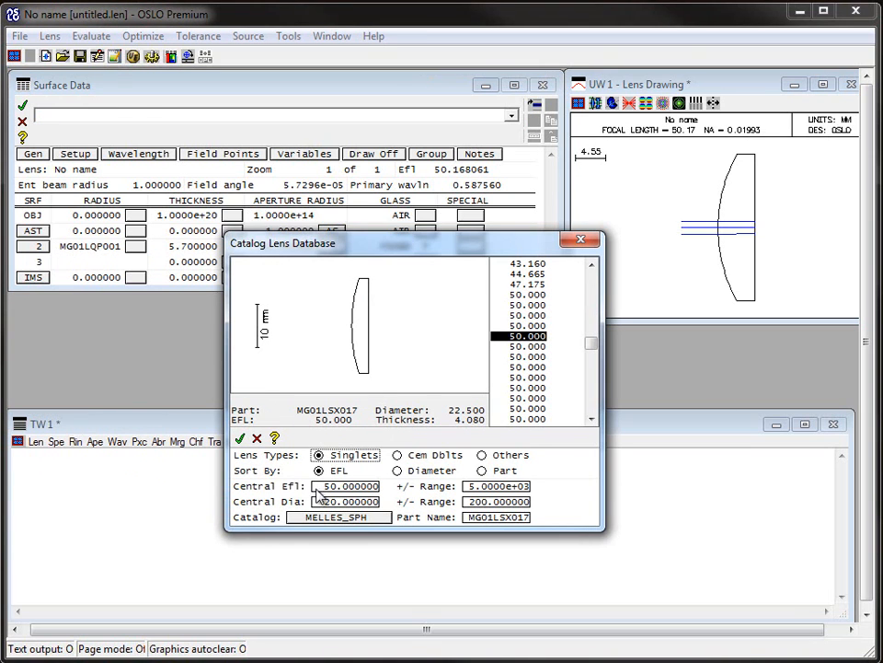
left_click(240, 439)
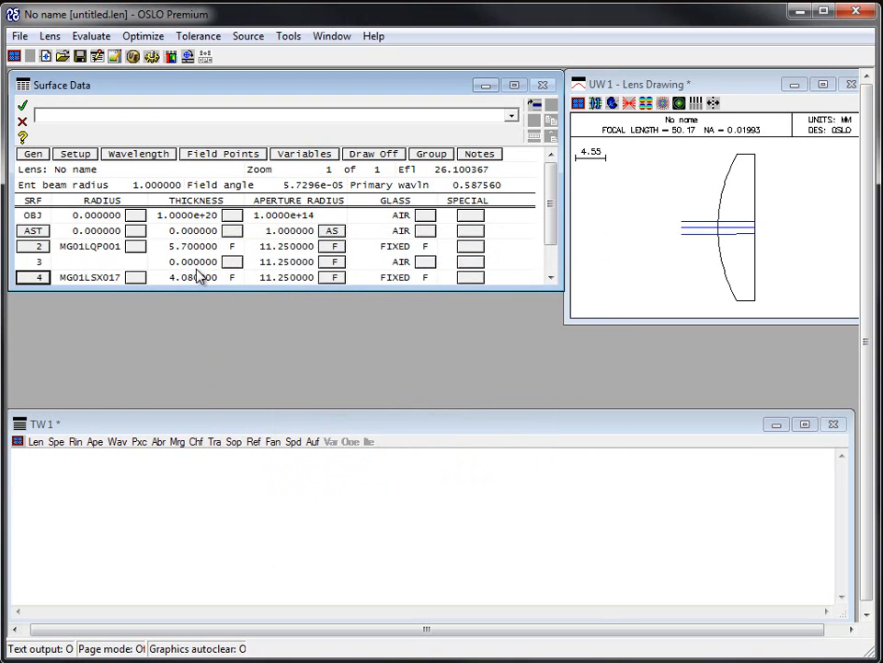
Step: Set the air gap thickness of surface 3 between the two lenses to 10
left_click(193, 261)
type("10")
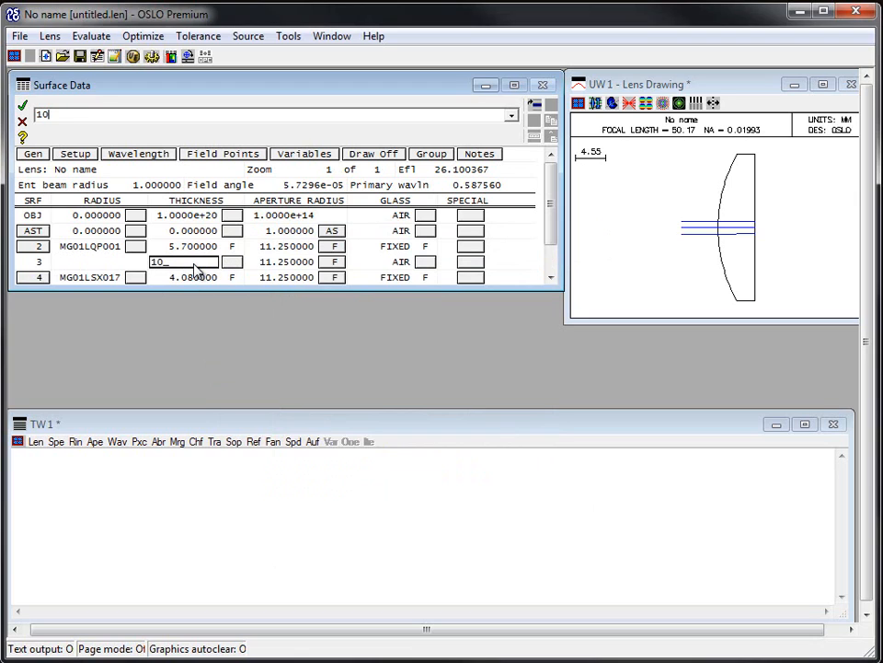
key("Return")
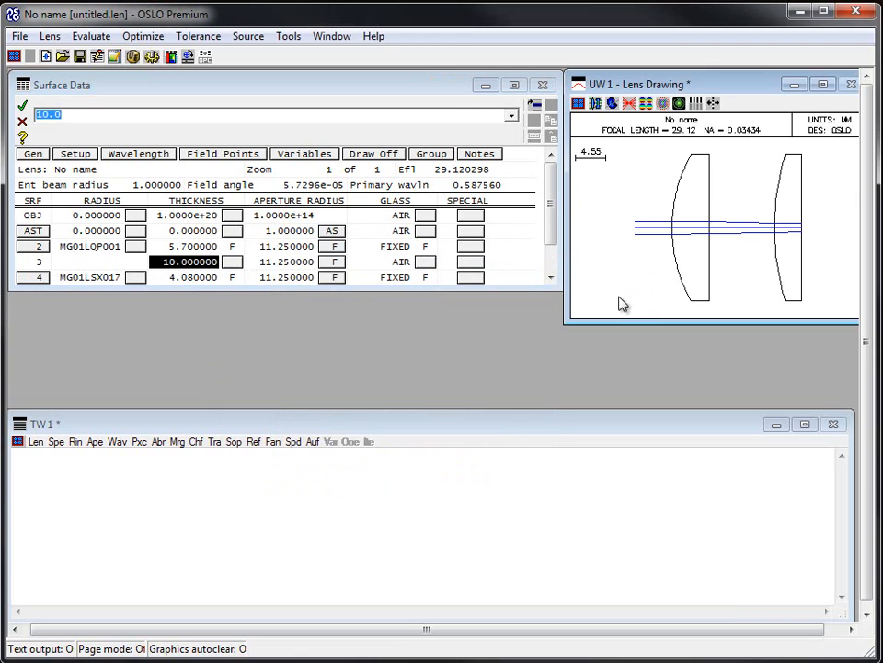
Step: Reverse the first catalog lens's orientation and then reverse it back again
left_click(33, 260)
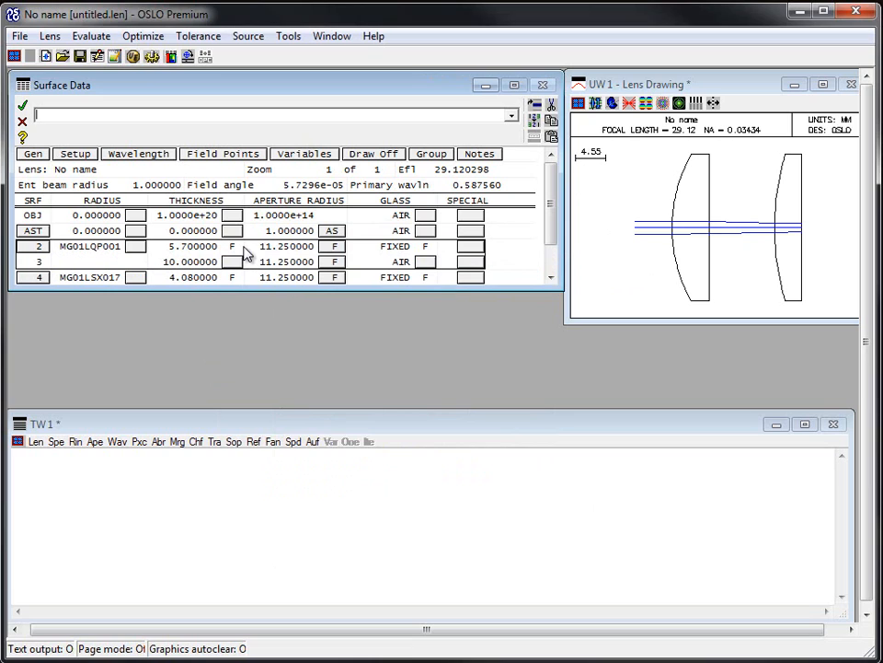
left_click(535, 119)
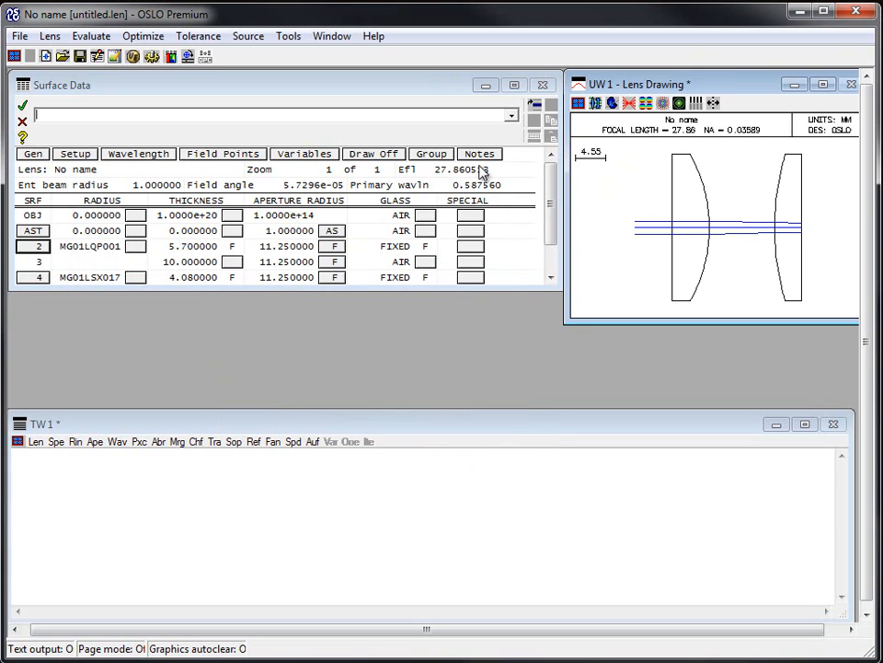
left_click(31, 248)
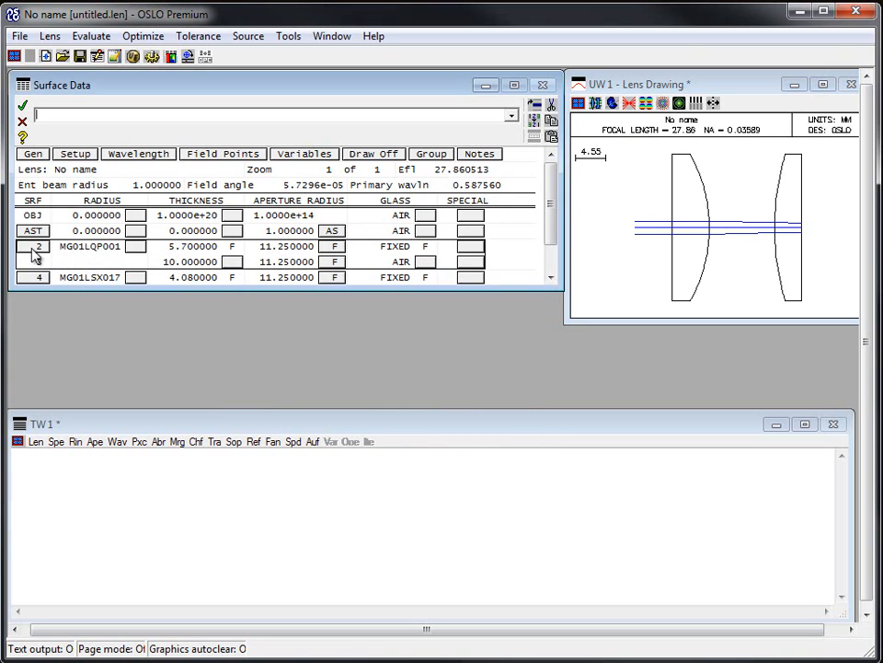
left_click(535, 126)
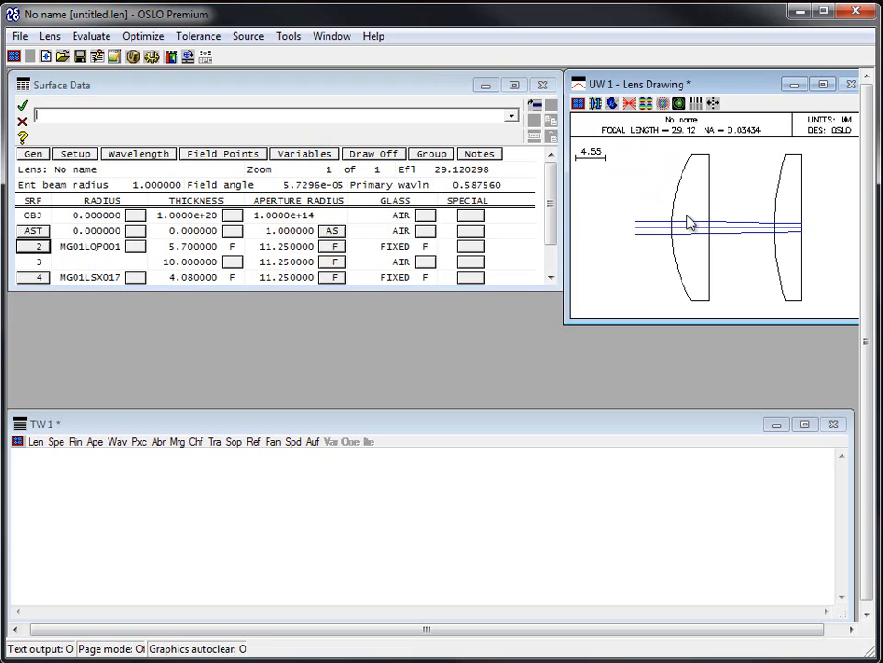
Step: Load the thorlabs_sph lens catalog database using the slc command
left_click(184, 263)
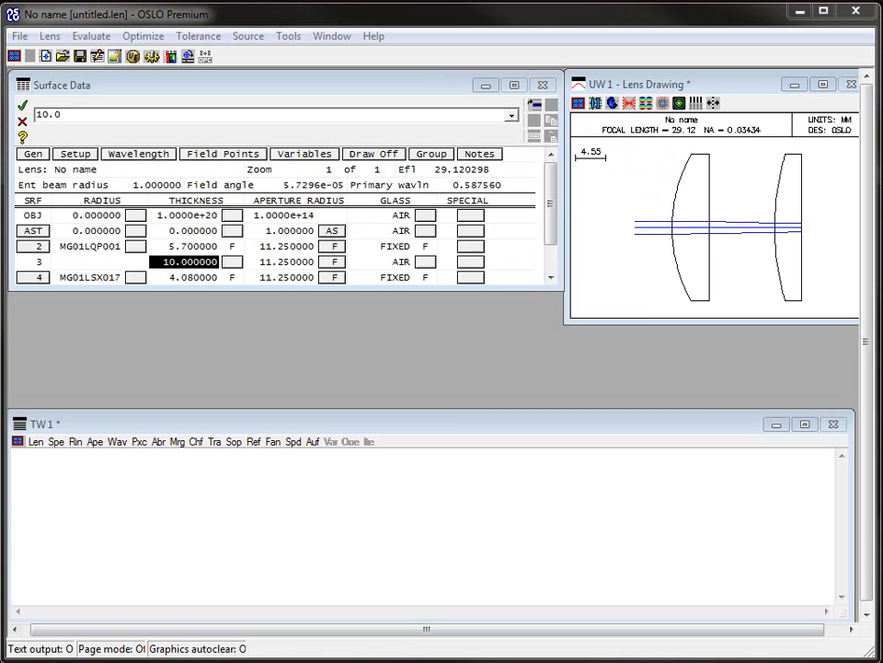
left_click(39, 249)
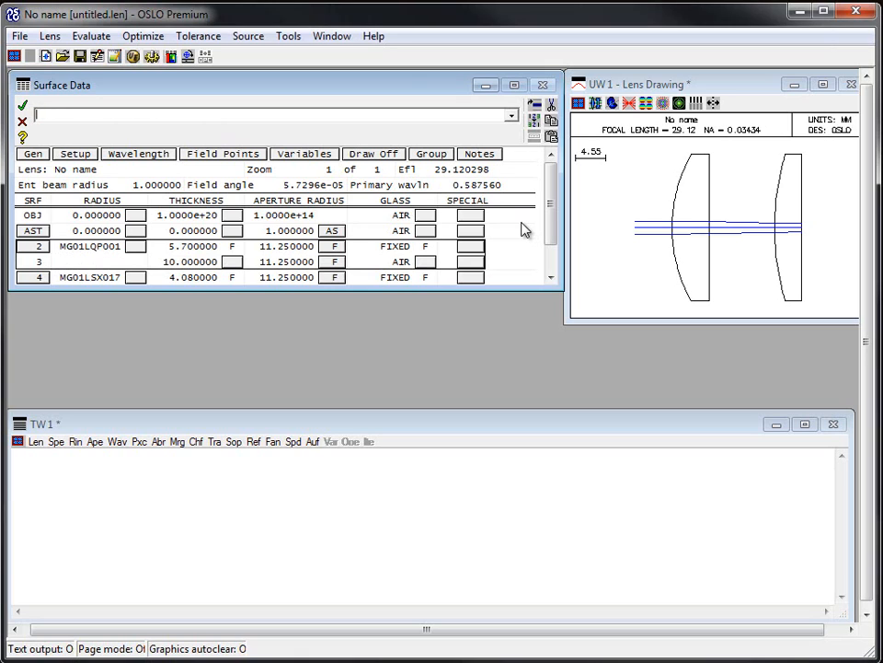
type("slc")
key("Return")
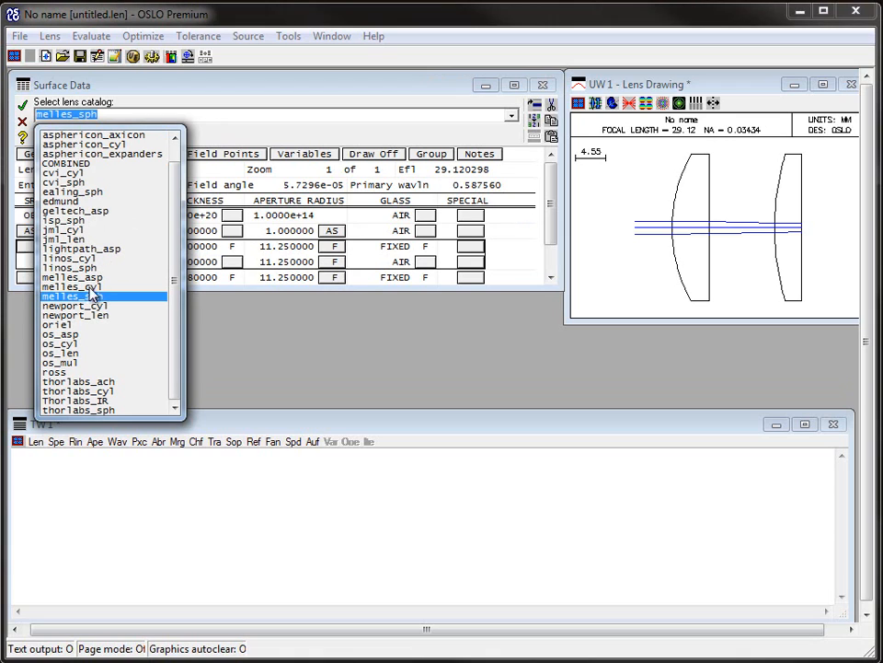
left_click(80, 410)
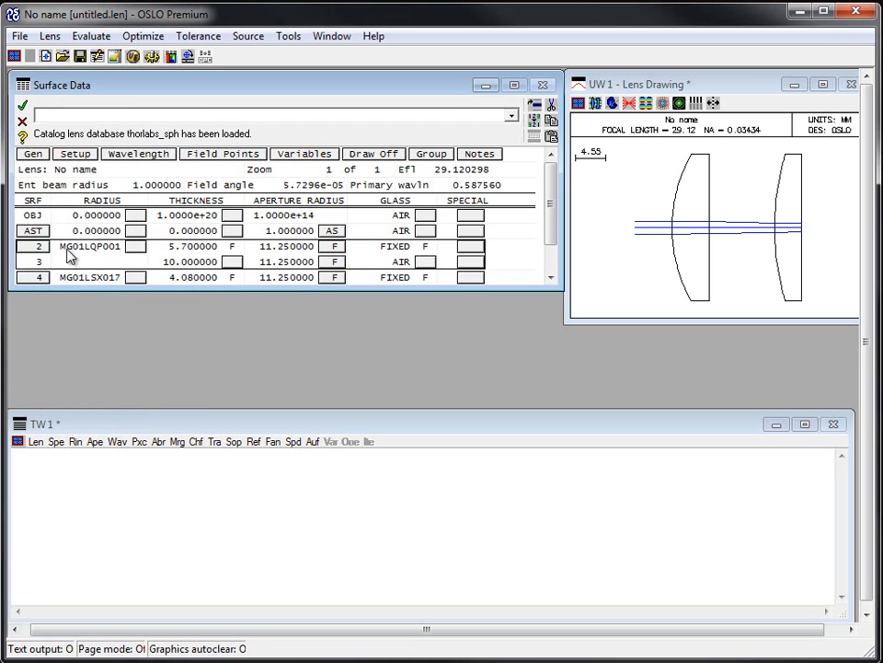
Step: Browse the thorlabs_sph catalog lenses from surface 2 and close the database without inserting one
left_click(37, 247)
right_click(37, 247)
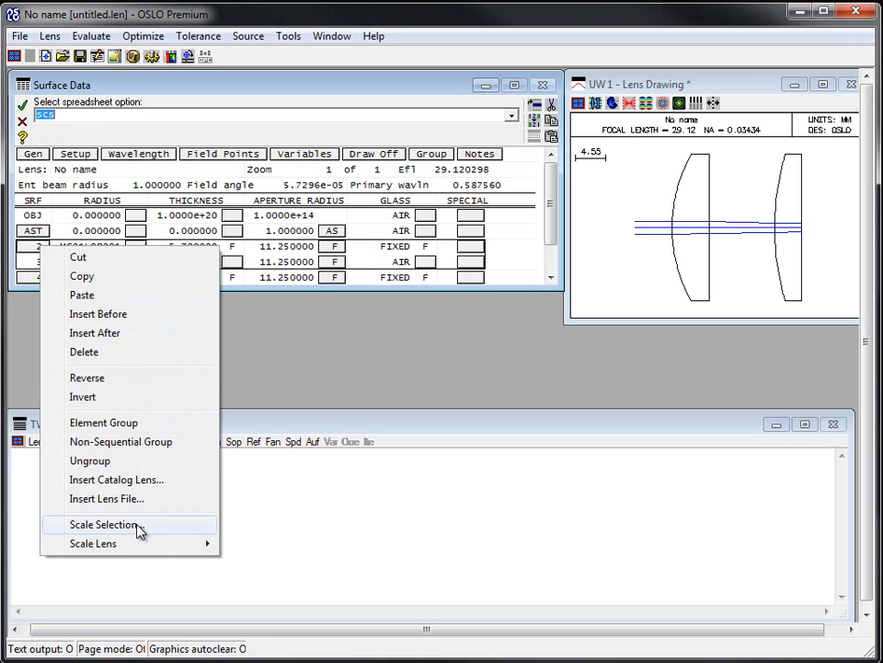
left_click(116, 480)
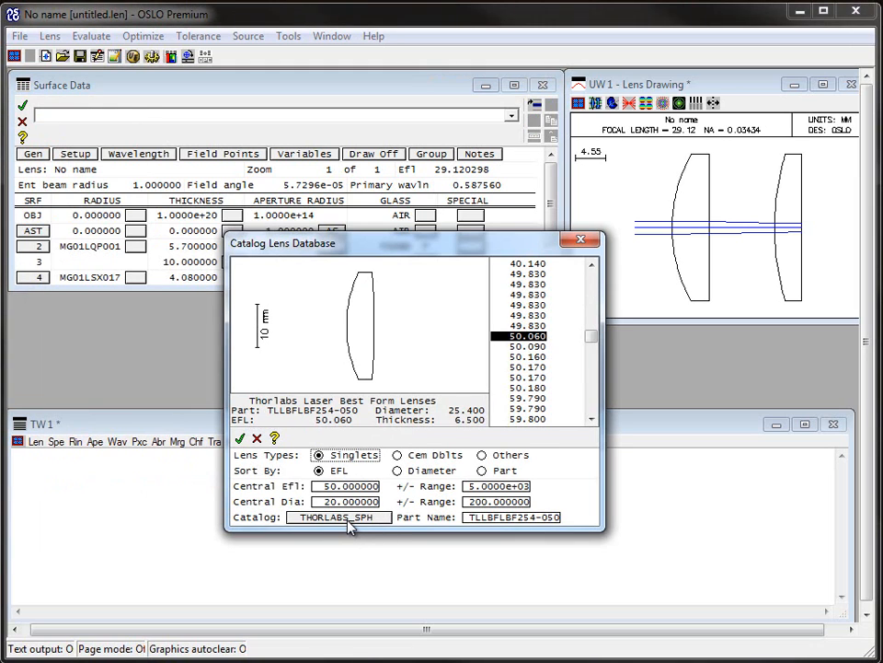
left_click(258, 439)
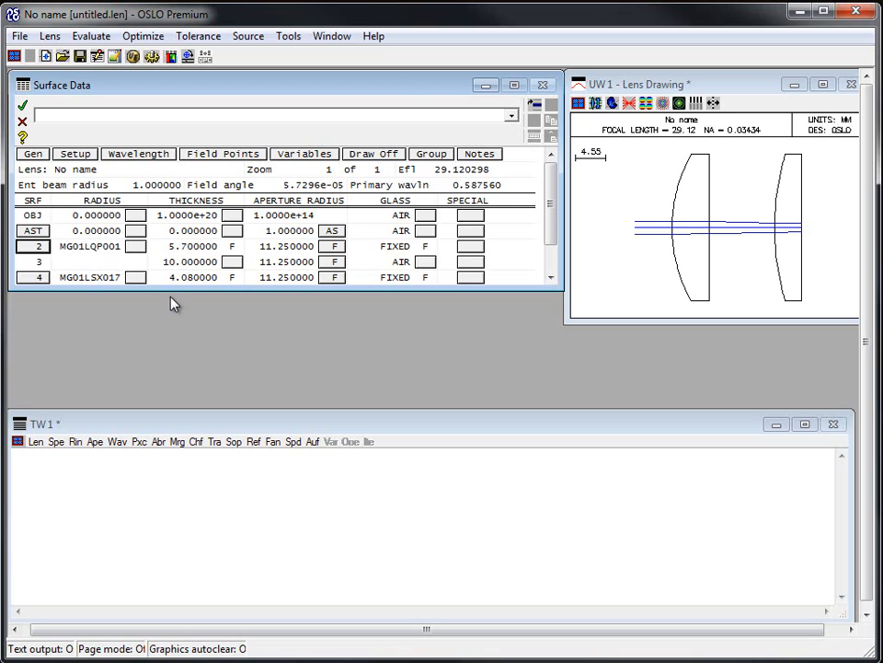
Step: Open the recent demo lens lasrcomm.len without saving changes to the current lens
left_click_drag(169, 291, 168, 358)
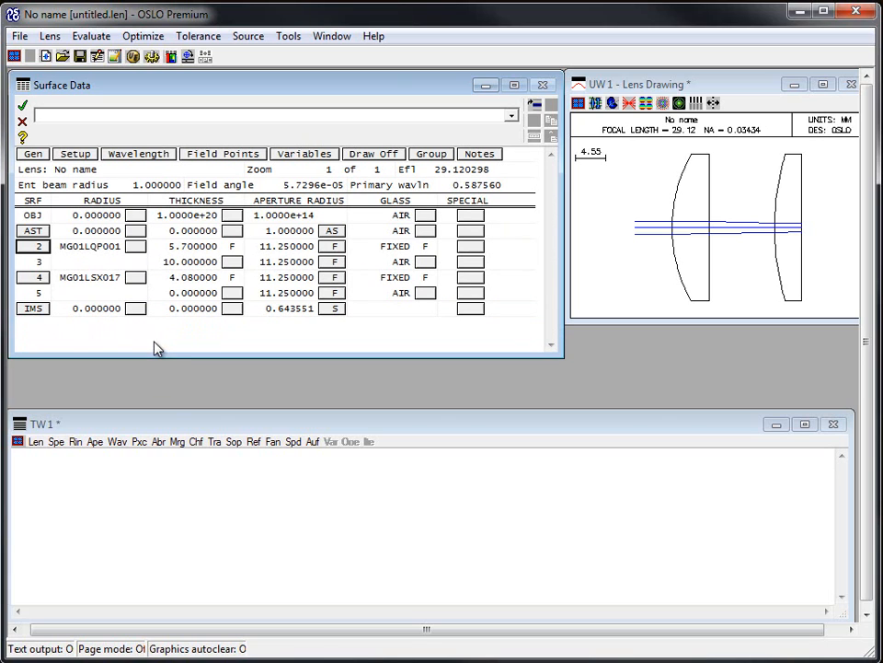
left_click(19, 38)
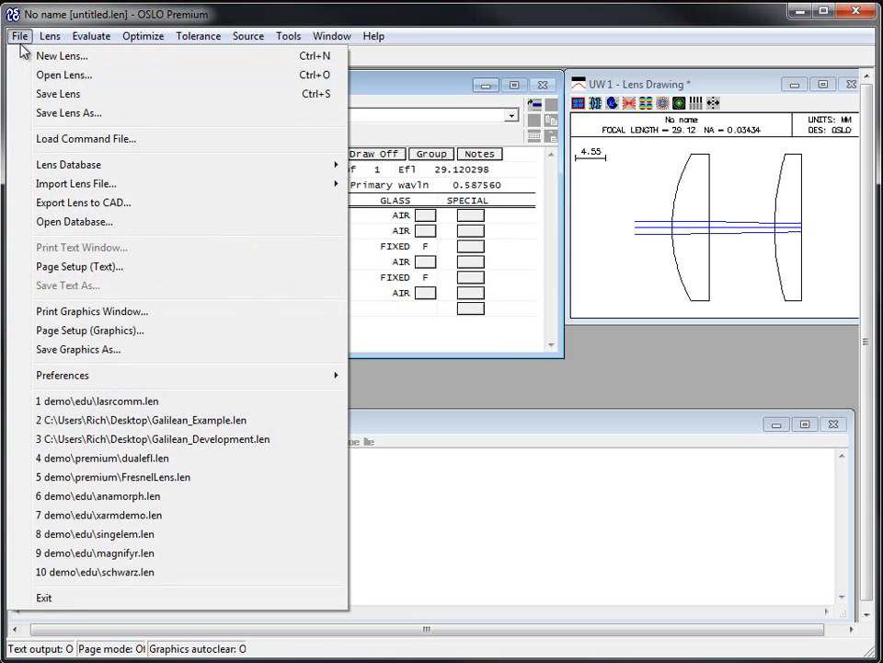
left_click(131, 402)
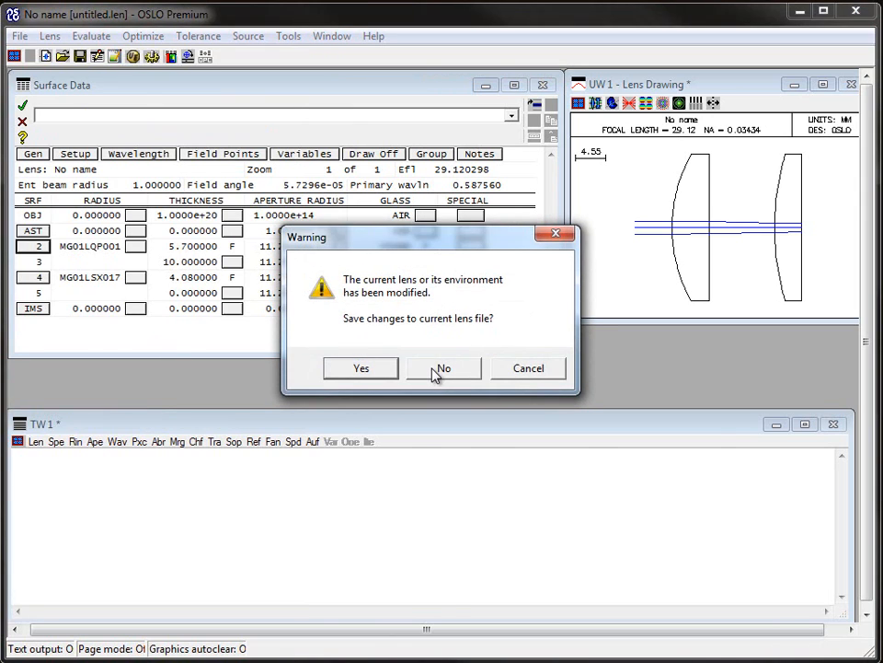
left_click(440, 370)
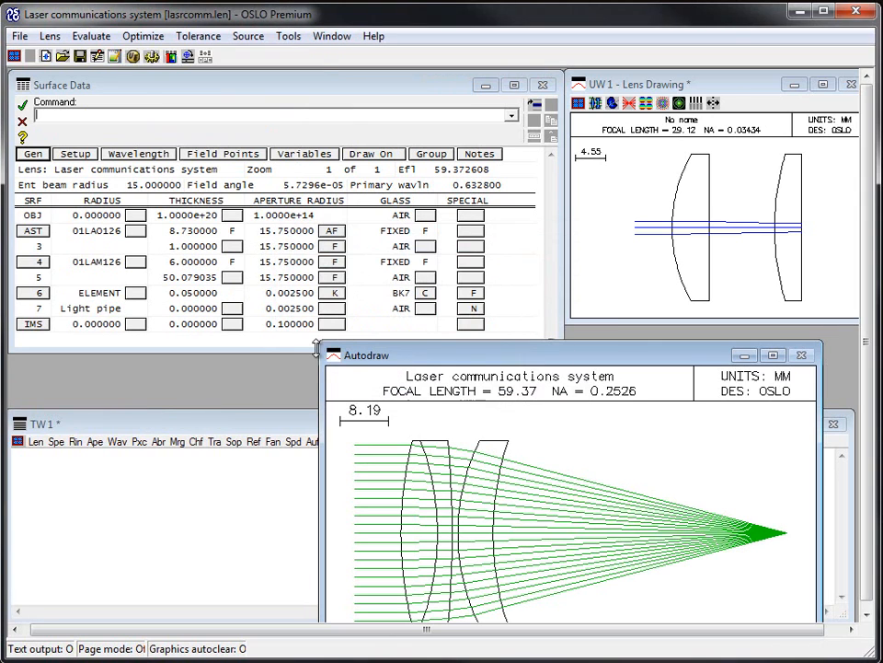
Step: Ungroup the first catalog lens 01LAO126 into its individual surfaces
left_click(27, 231)
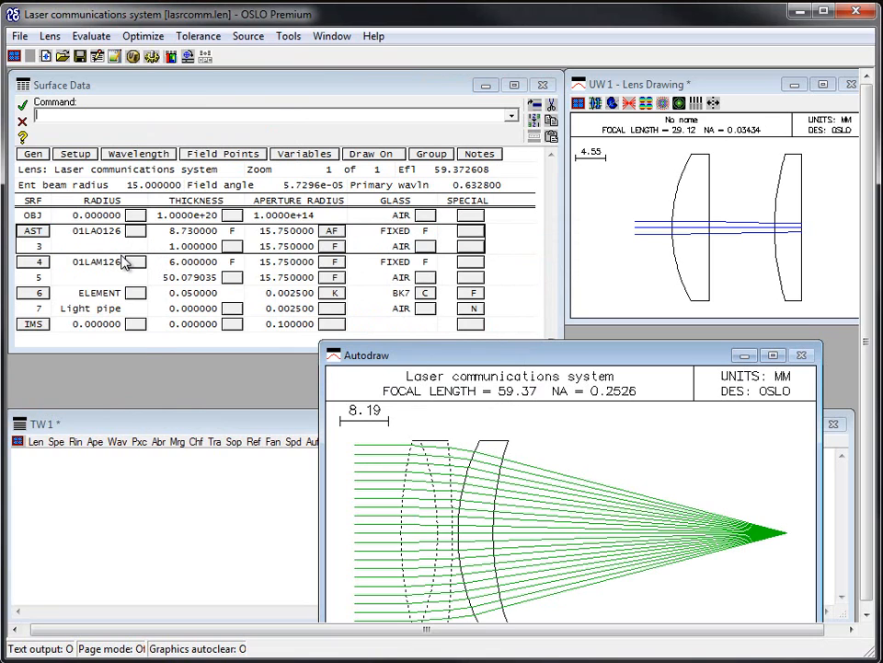
left_click(35, 263)
left_click(34, 236)
left_click(35, 262)
left_click(44, 238)
left_click(87, 232)
left_click(44, 233)
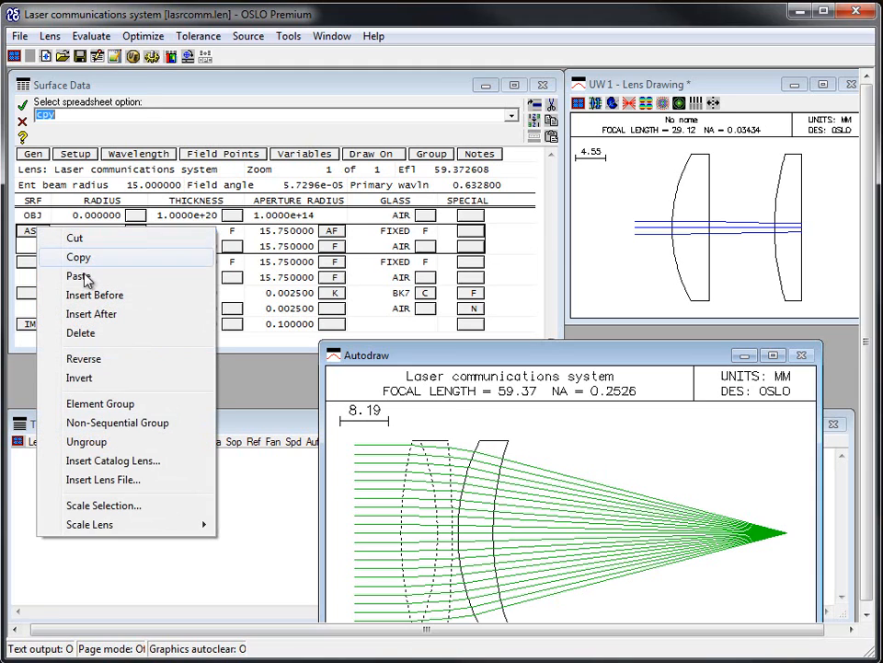
left_click(101, 442)
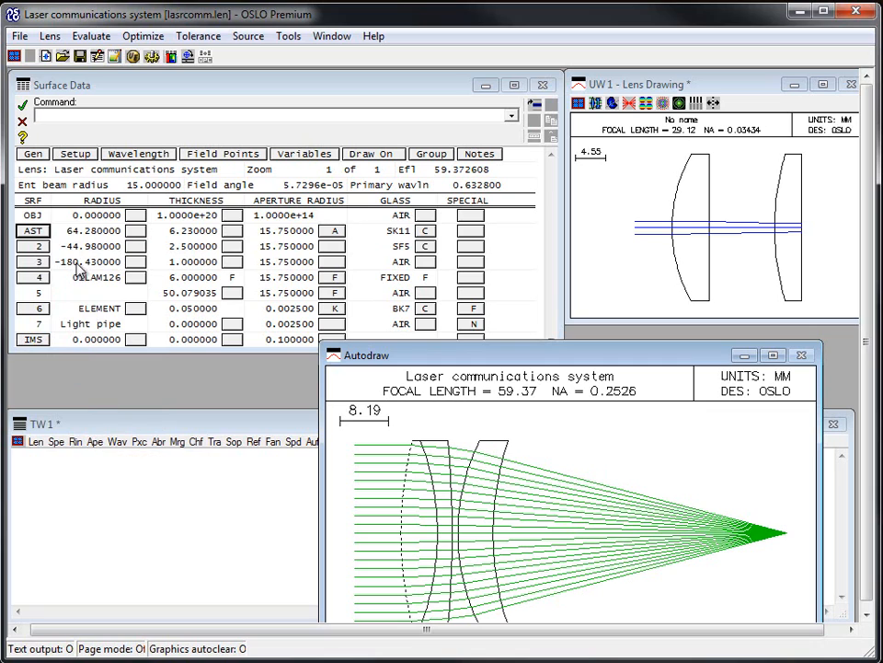
left_click(92, 231)
left_click(89, 248)
left_click_drag(37, 232, 38, 268)
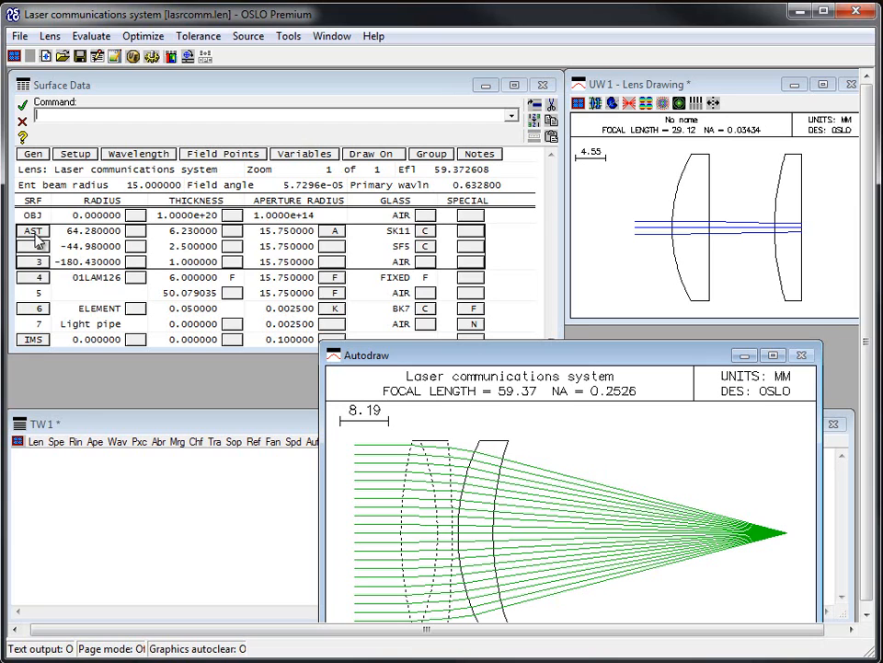
right_click(37, 237)
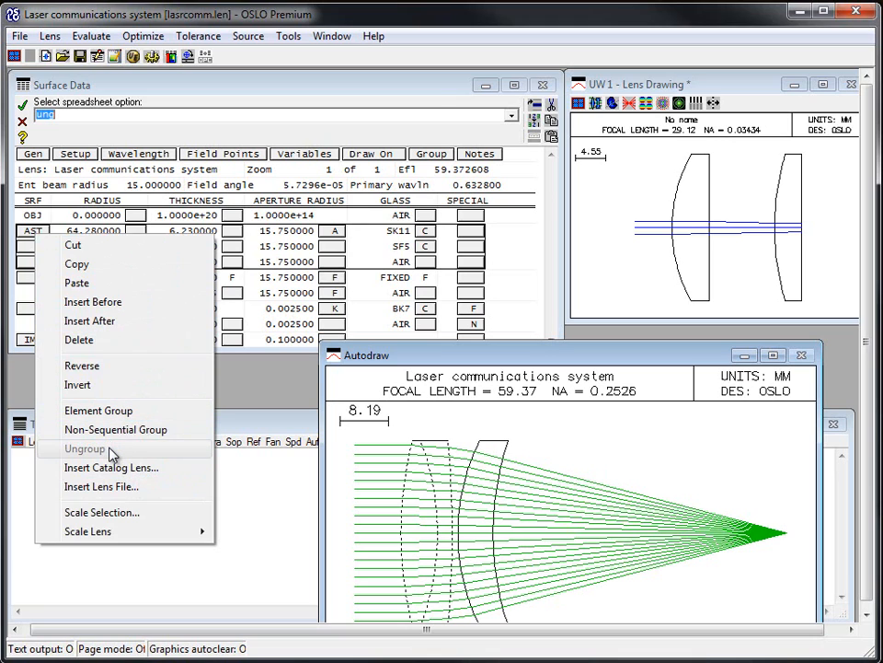
left_click(266, 390)
Step: Convert the second catalog lens 01LAM126 on surface 4 into an element group
left_click(32, 309)
left_click(32, 282)
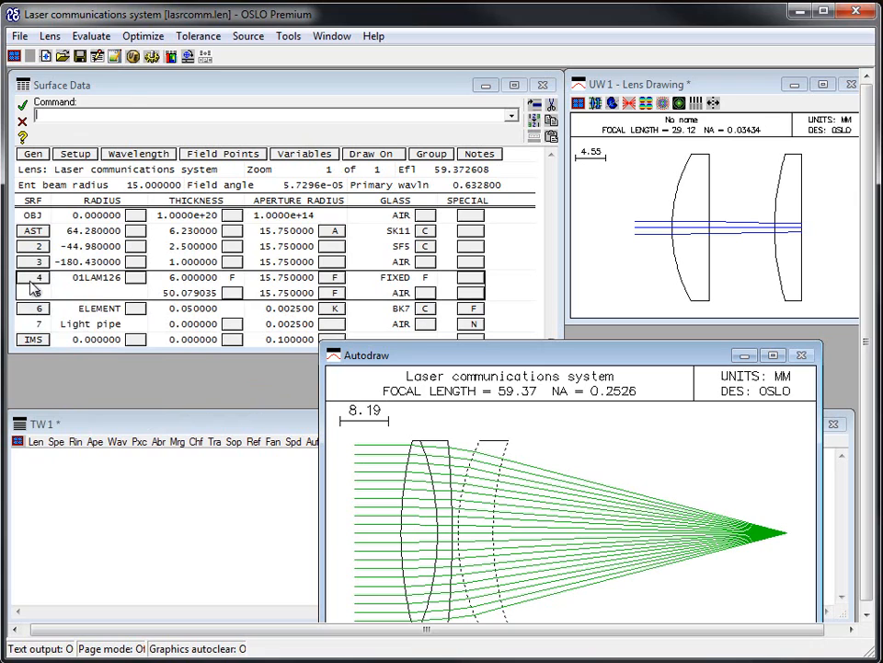
right_click(30, 281)
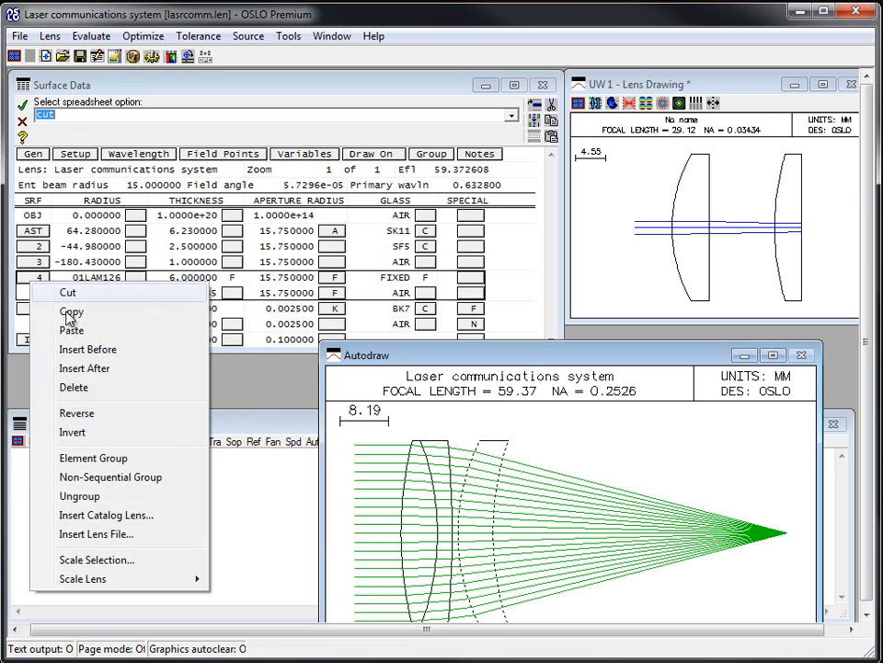
left_click(129, 467)
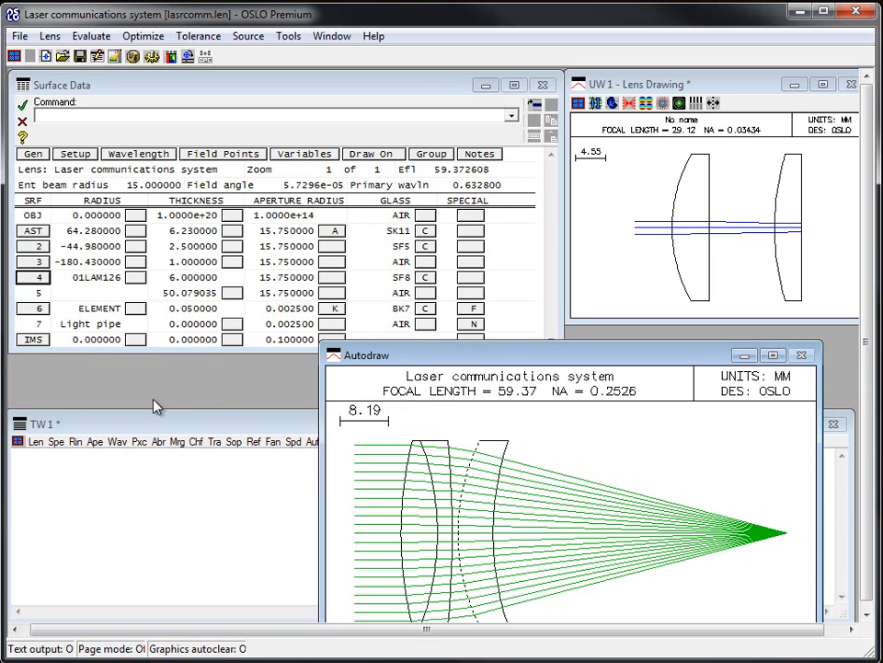
Step: Select surfaces AST through 3 in turn to examine which surfaces the lens drawing highlights
left_click(232, 287)
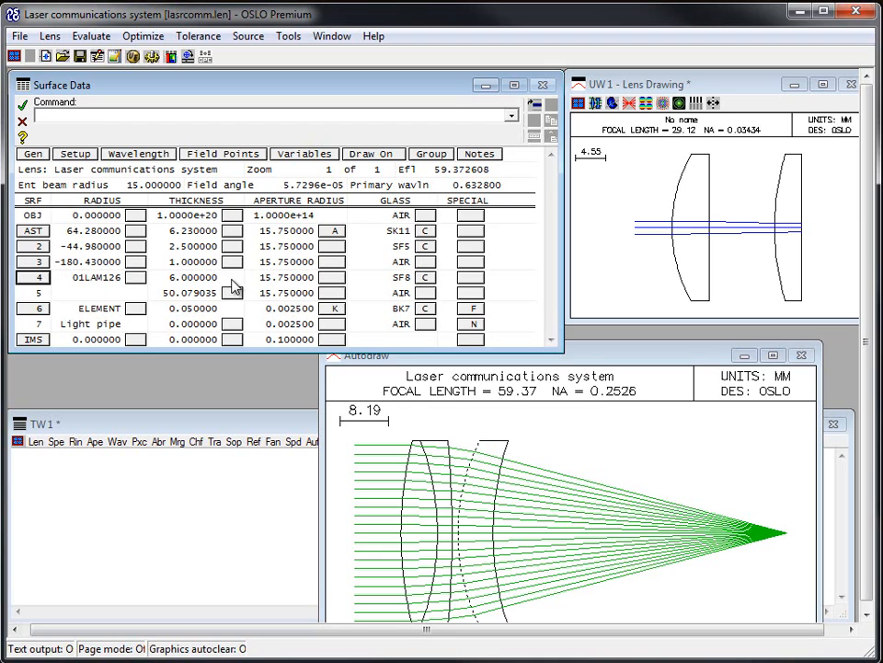
left_click(33, 233)
left_click(36, 246)
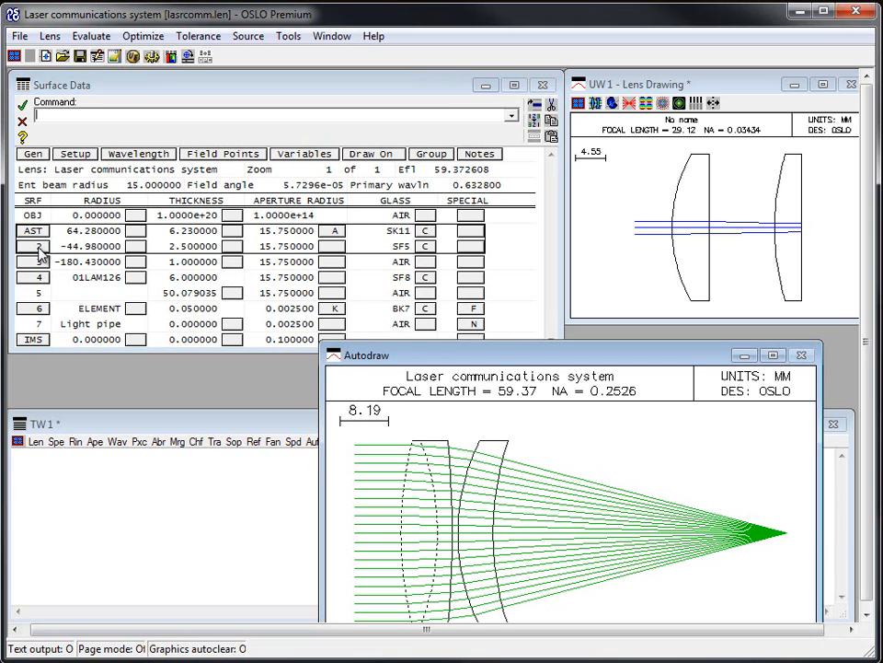
left_click(39, 263)
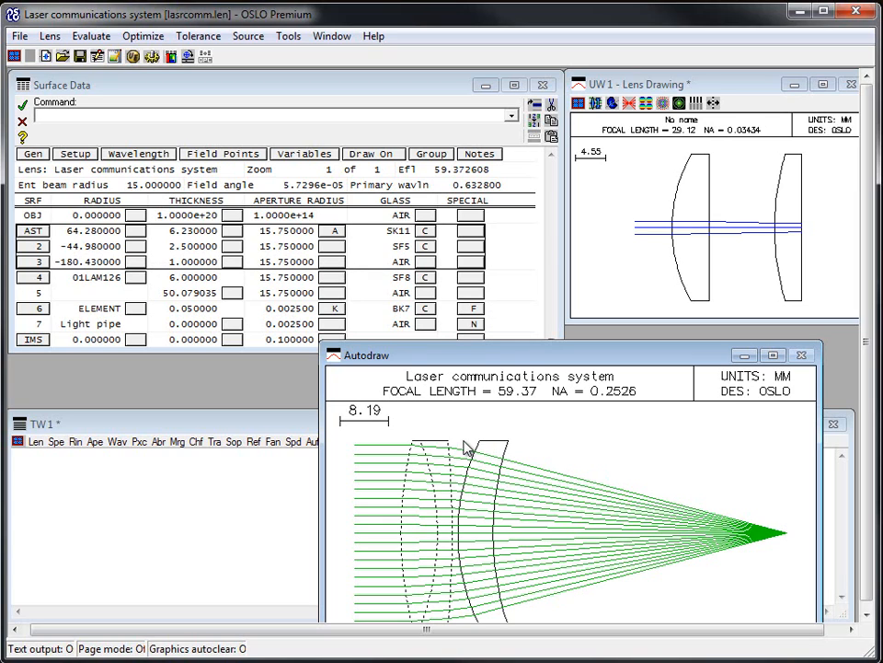
right_click(39, 236)
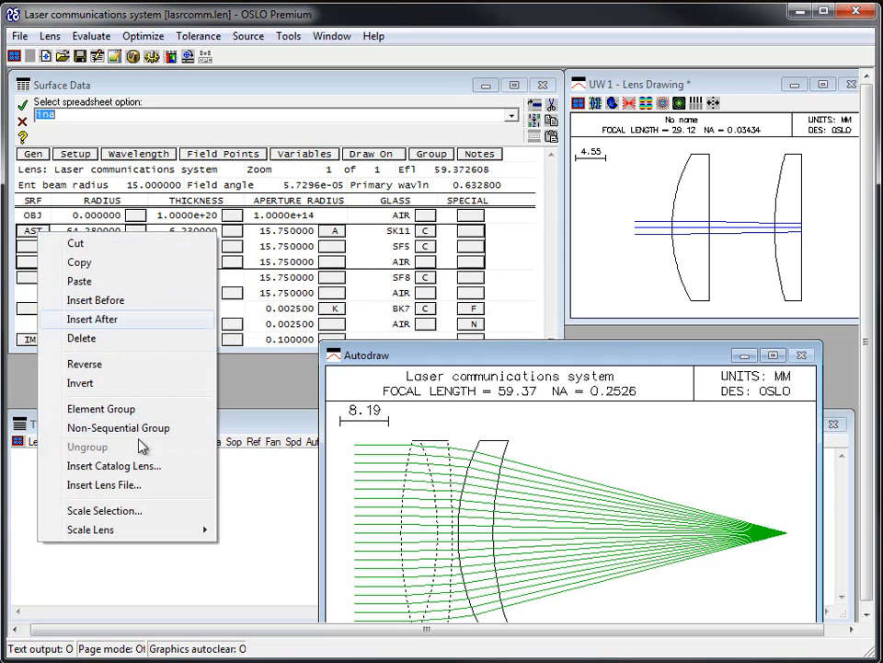
left_click(30, 234)
left_click(33, 264)
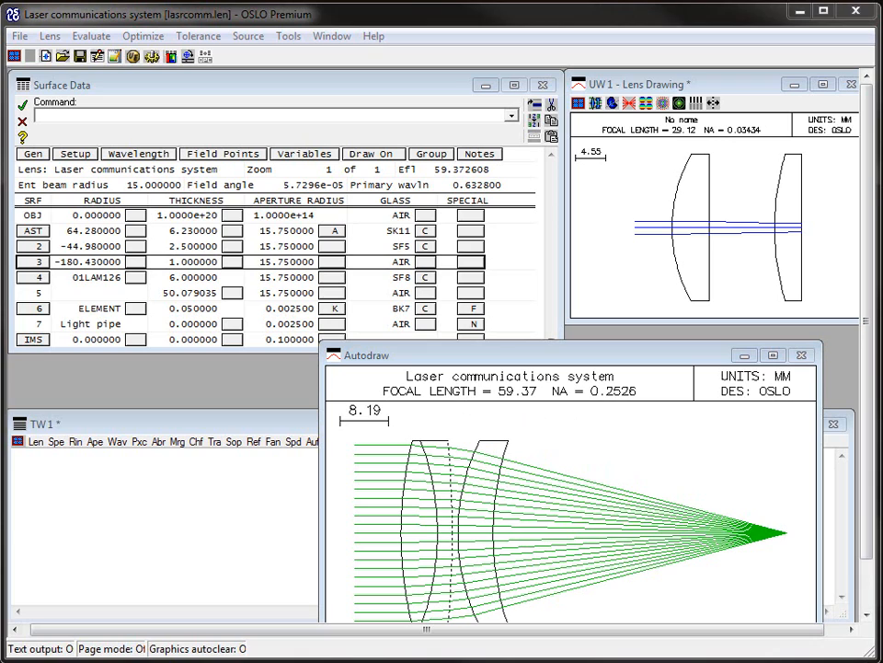
left_click(397, 85)
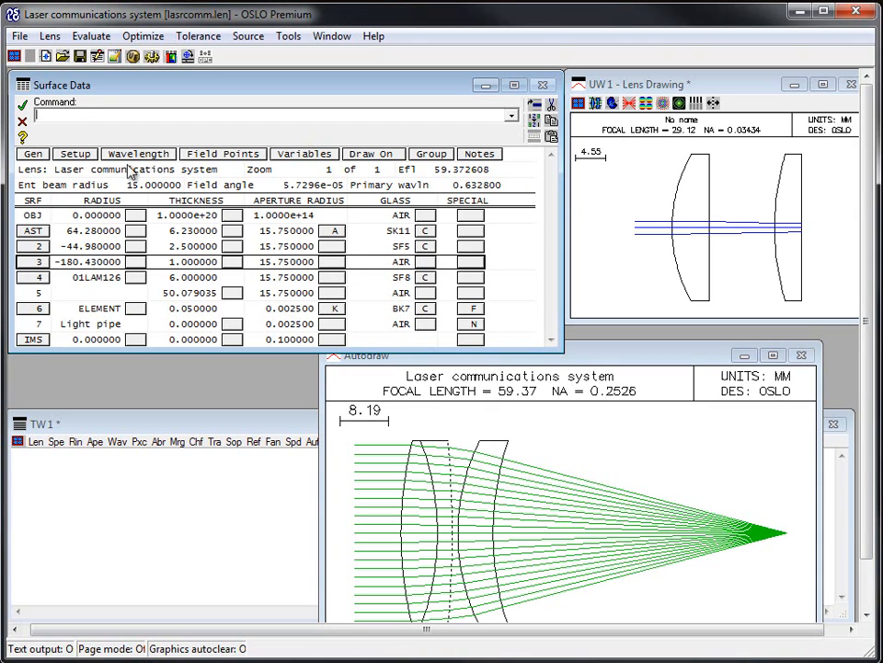
Step: Open the glass options for surface 2 to view the available glass catalogs, then dismiss them
left_click(425, 261)
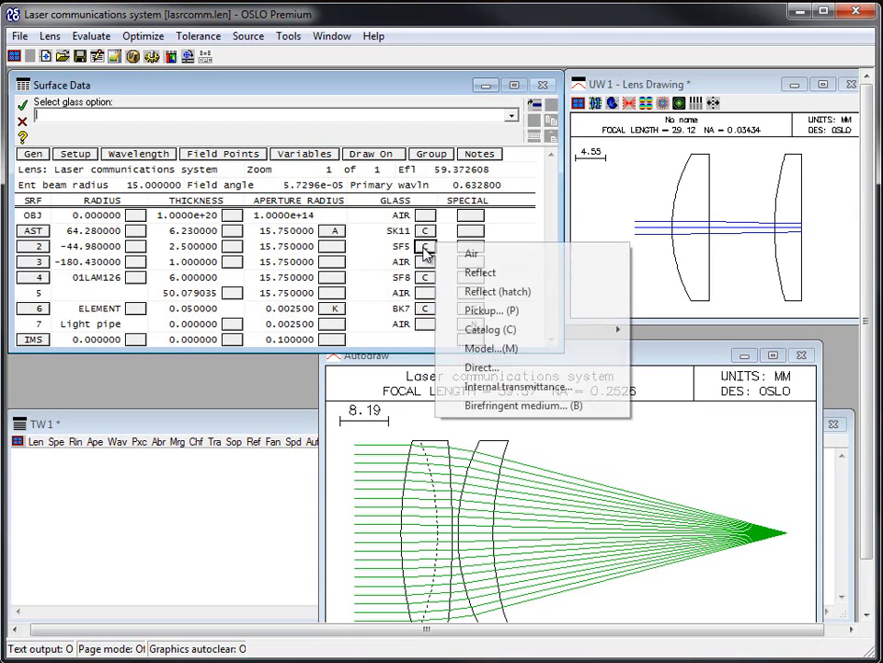
mouse_move(494, 332)
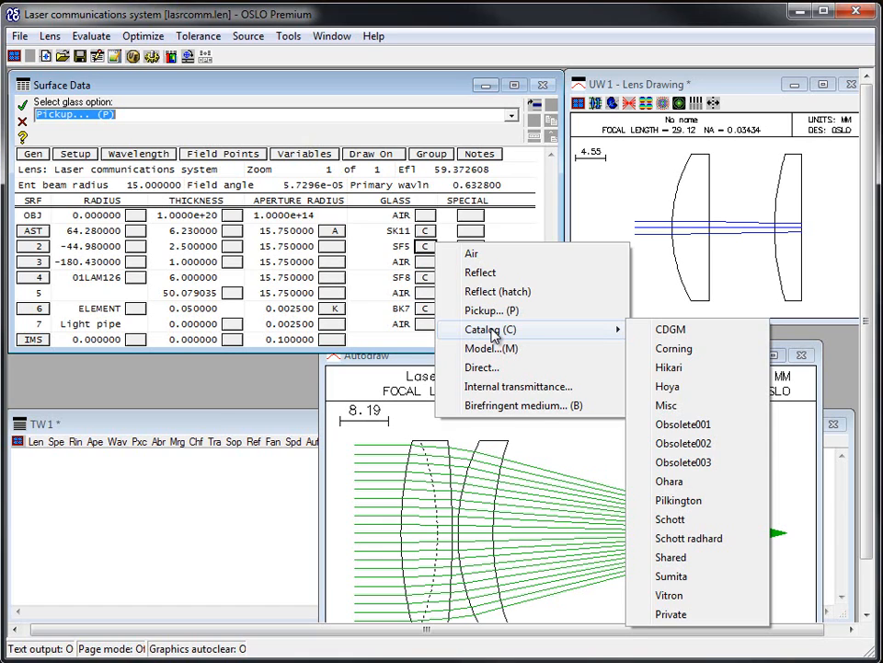
left_click(190, 97)
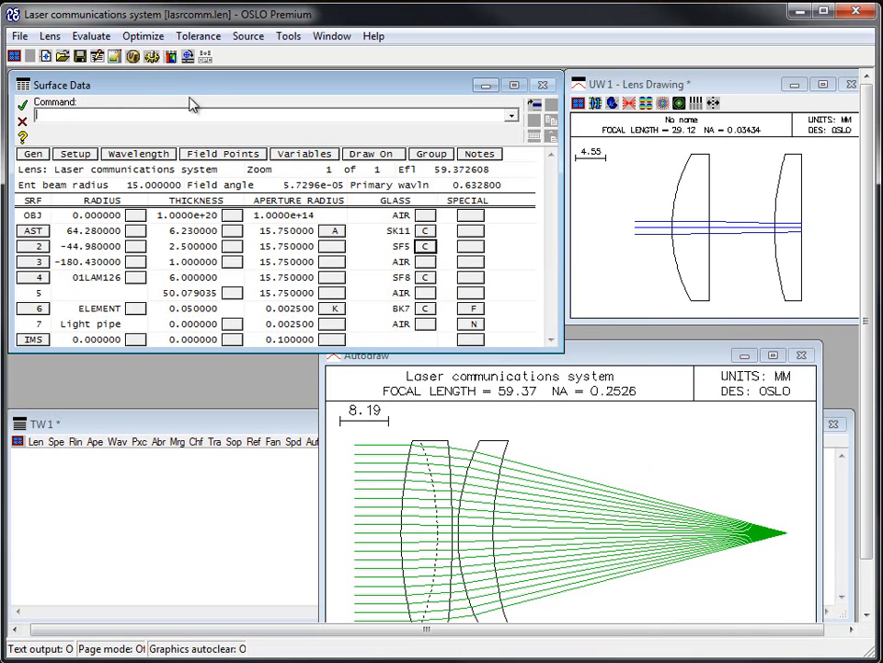
Step: Open the Catalog Lens Database to insert a catalog lens at surface 4, and open its help page
right_click(39, 281)
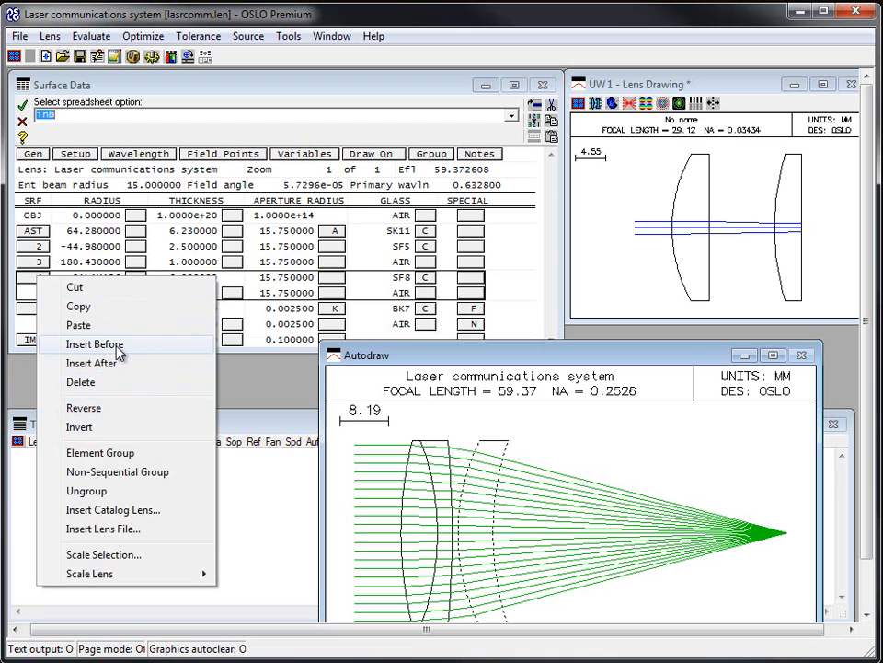
left_click(157, 511)
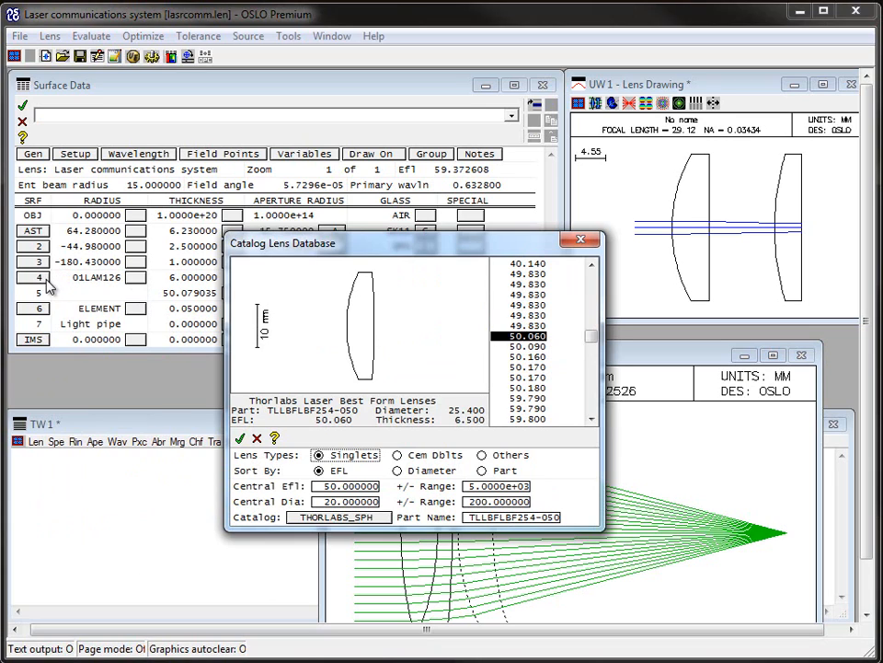
left_click(275, 439)
left_click_drag(467, 155, 435, 152)
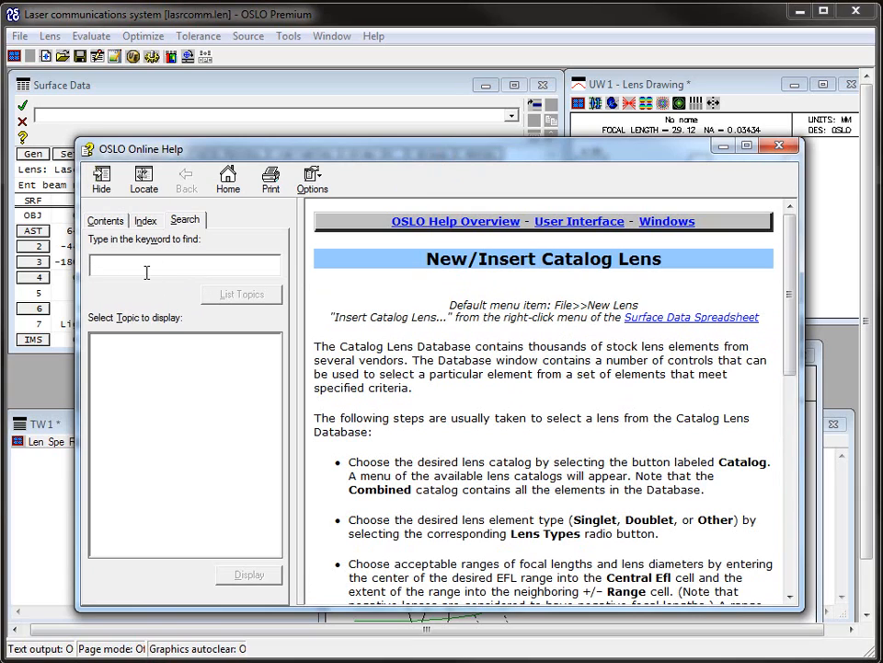
Step: Search the online help for lens catalog database, read the catalog_database command topic, and close the help
type("lens catalog database")
key("Return")
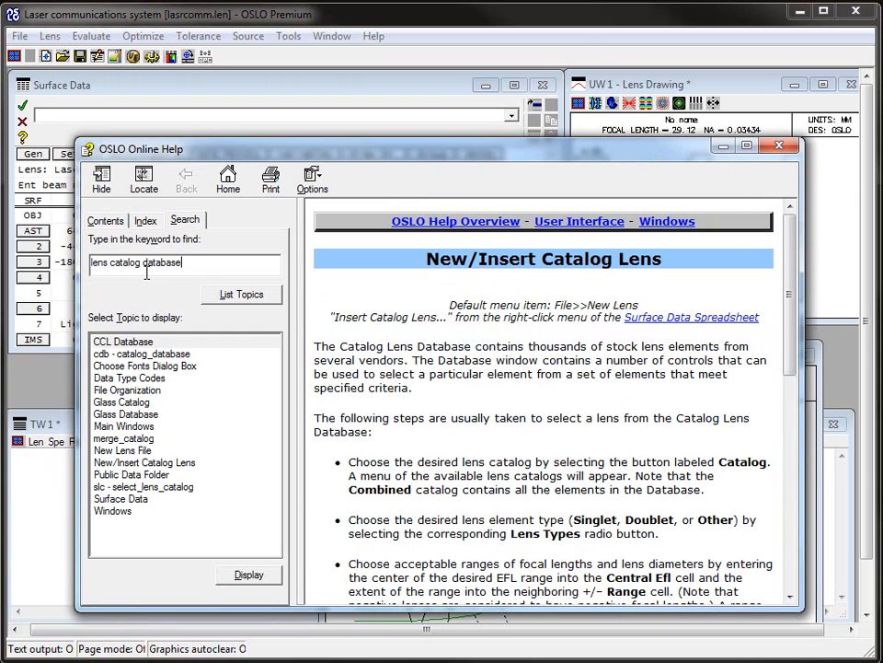
double_click(143, 357)
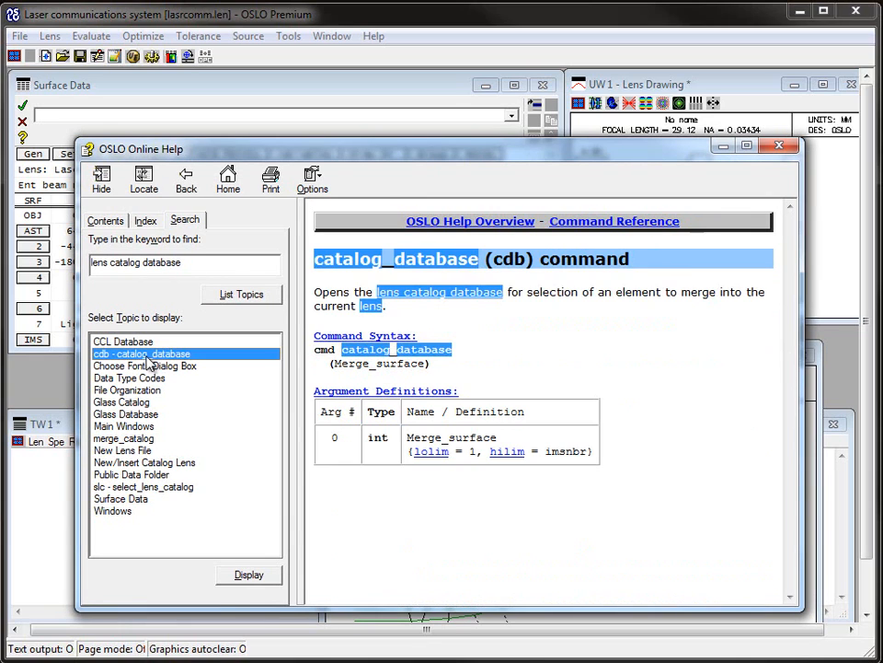
left_click(438, 295)
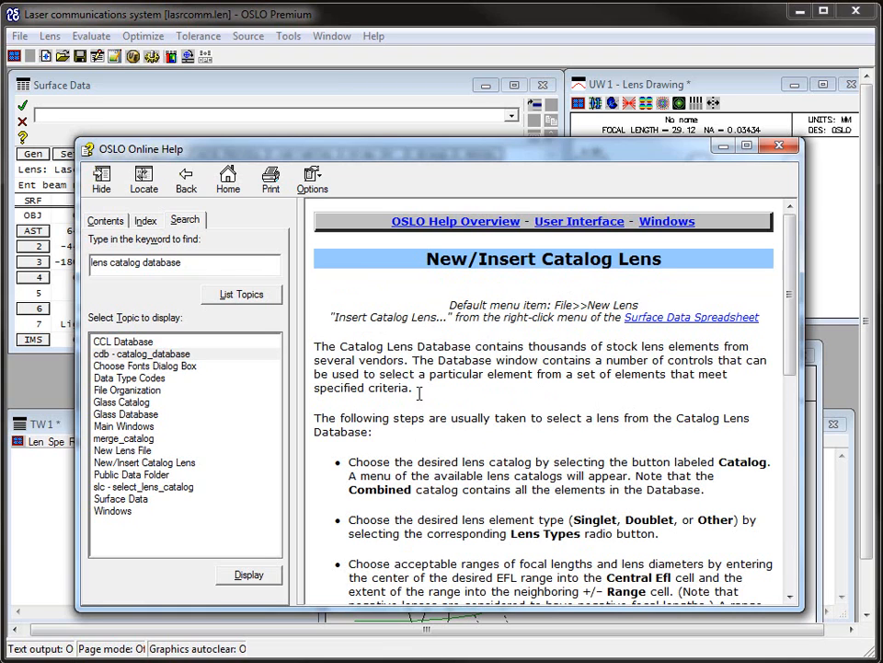
left_click(779, 146)
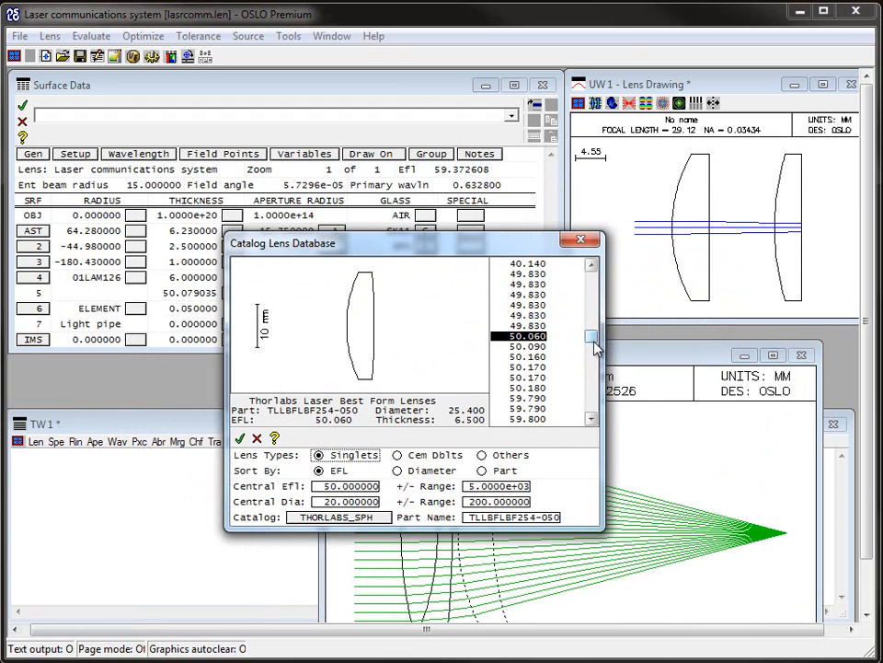
Step: Switch the catalog lens database to the COMBINED catalog and start editing the part name
mouse_move(594, 348)
left_mouse_down()
mouse_move(596, 330)
mouse_move(587, 357)
left_mouse_up()
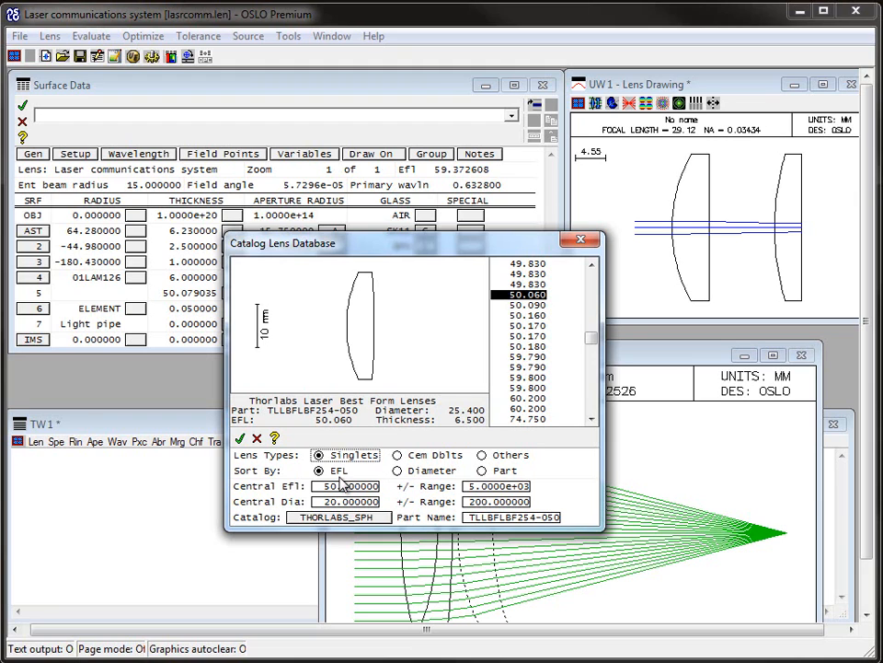
left_click(333, 518)
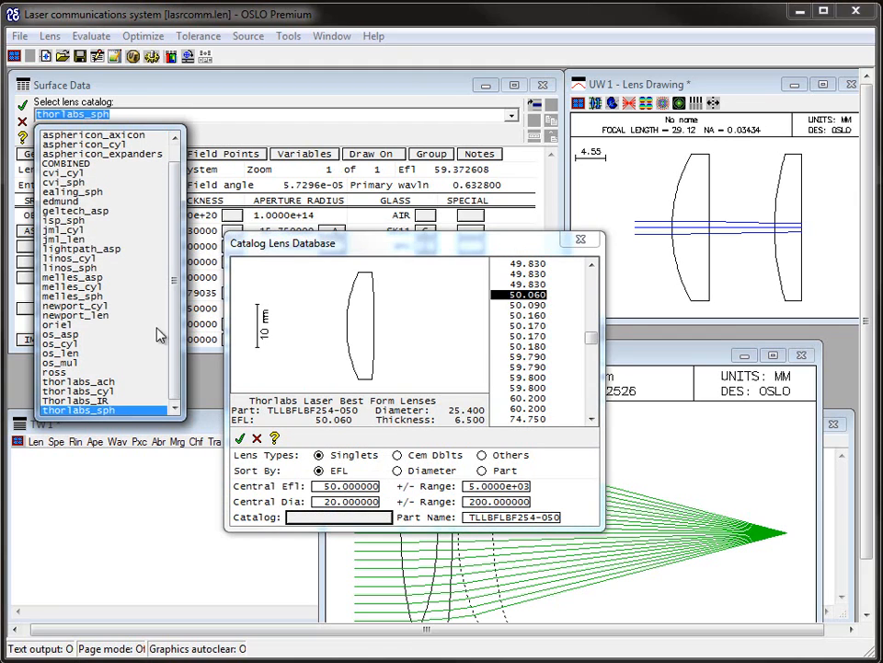
left_click_drag(177, 247, 175, 219)
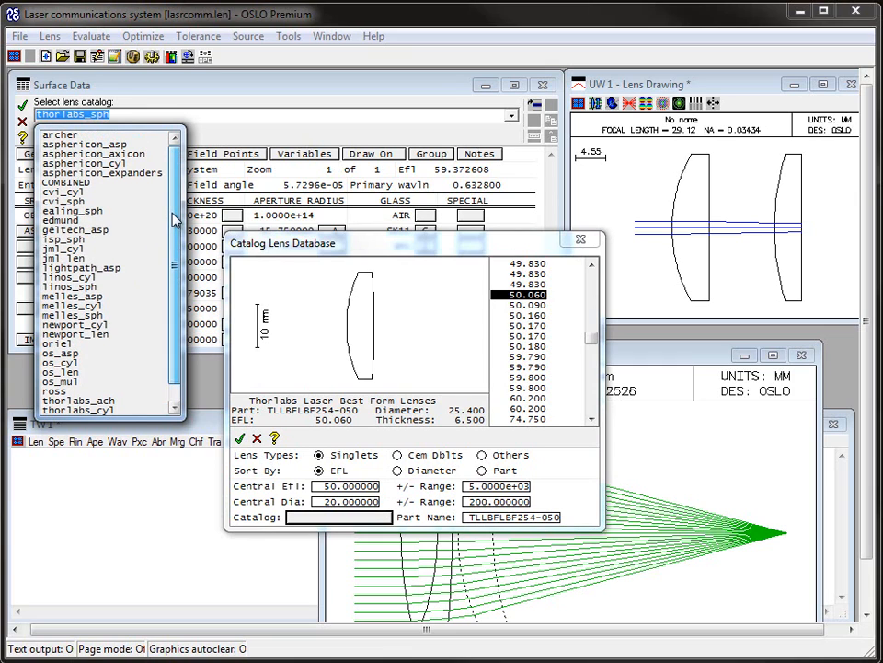
left_click(77, 182)
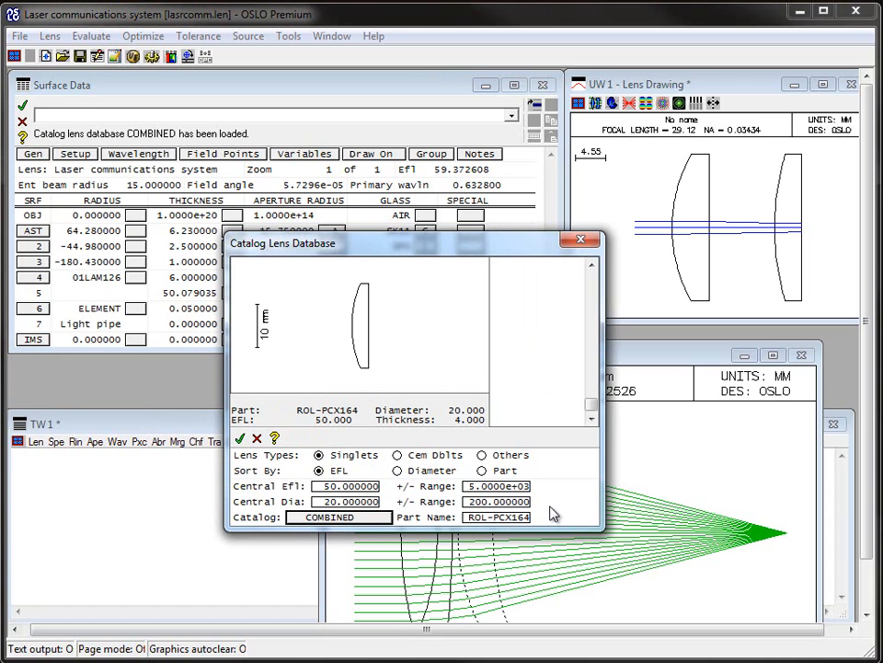
left_click(497, 517)
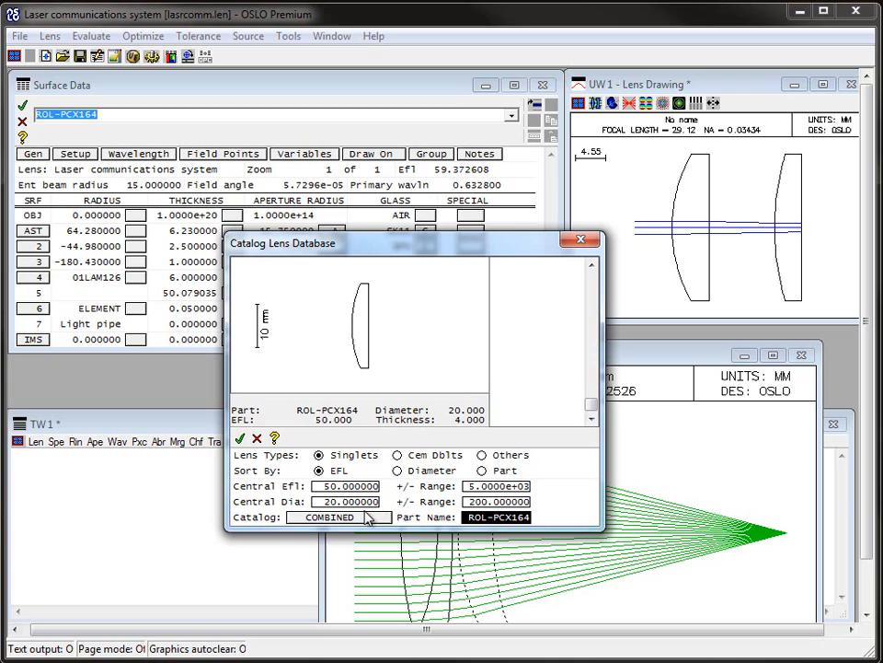